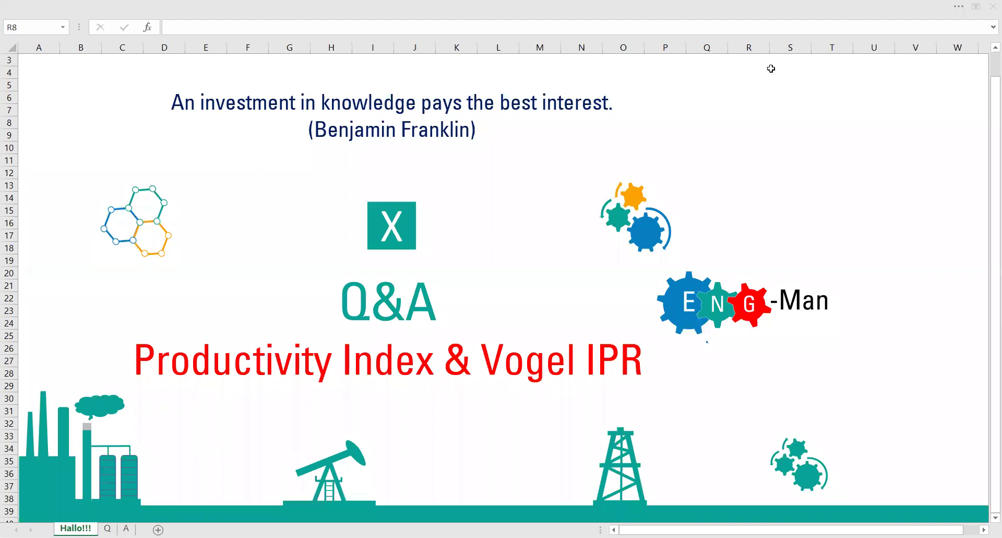
- Highlight 'Productivity Index' and 'Vogel' in the 'Q&A Productivity Index & Vogel IPR' title
key("alt+Tab")
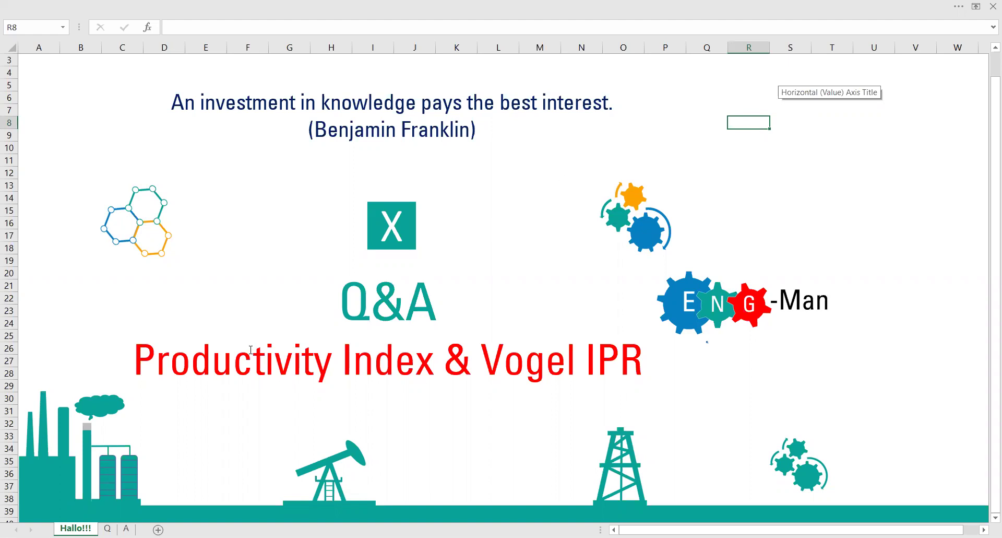
left_click_drag(172, 362, 353, 362)
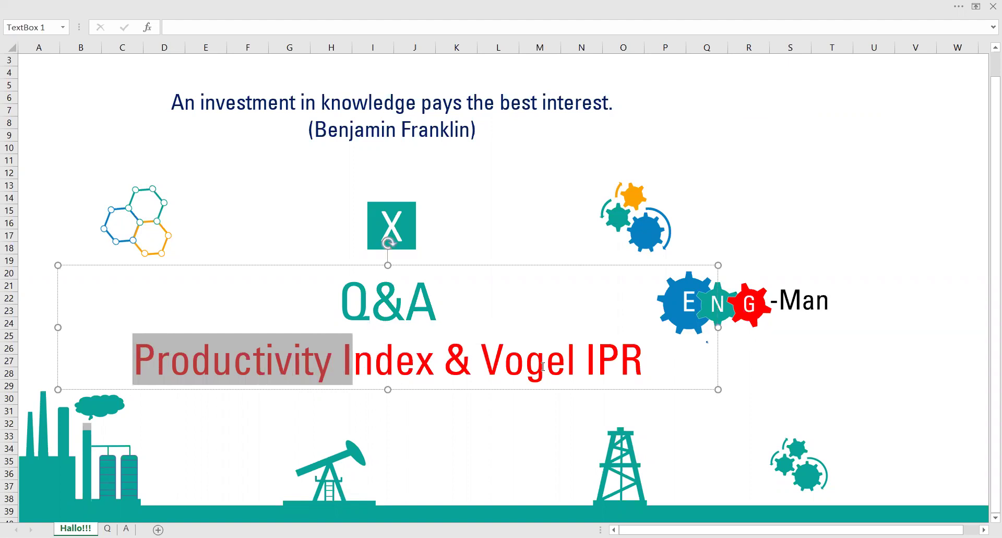
left_click_drag(504, 366, 577, 366)
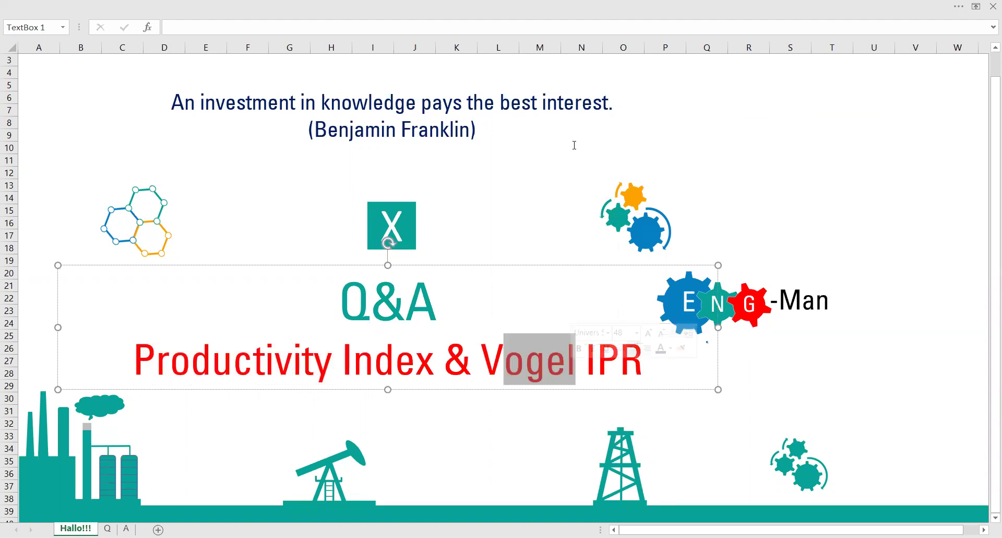
left_click(671, 128)
left_click(108, 528)
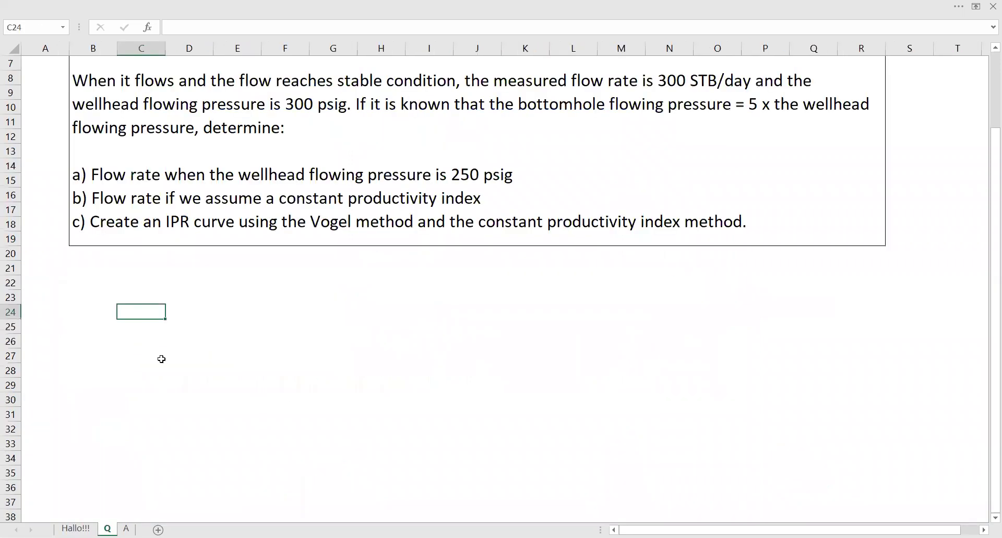
scroll(169, 330, "up", 2)
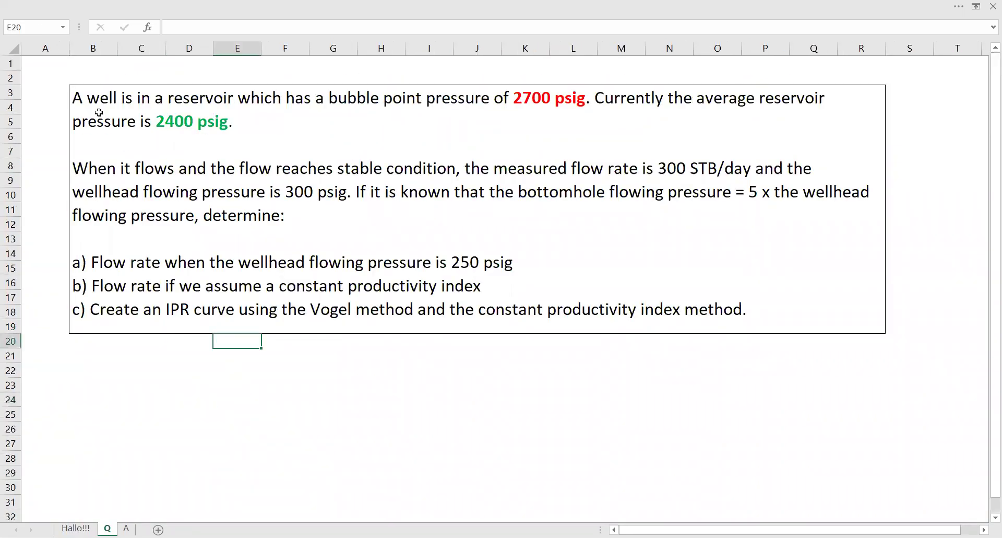
left_click(92, 96)
left_click(369, 432)
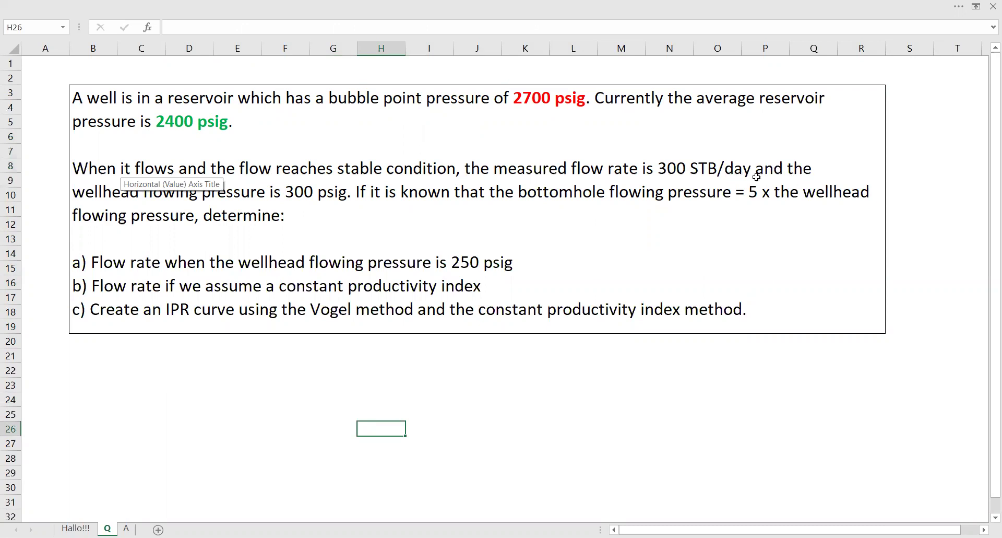
left_click(234, 385)
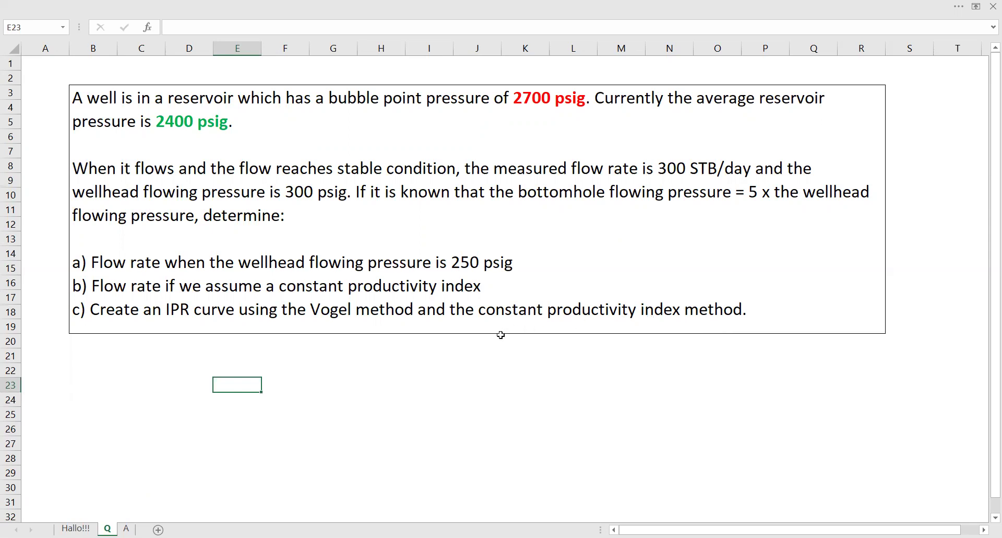
- Enter 'the reservoir pressure is below the bubble point pressure' in cell F22
key("Up")
key("Right")
type("the reserv")
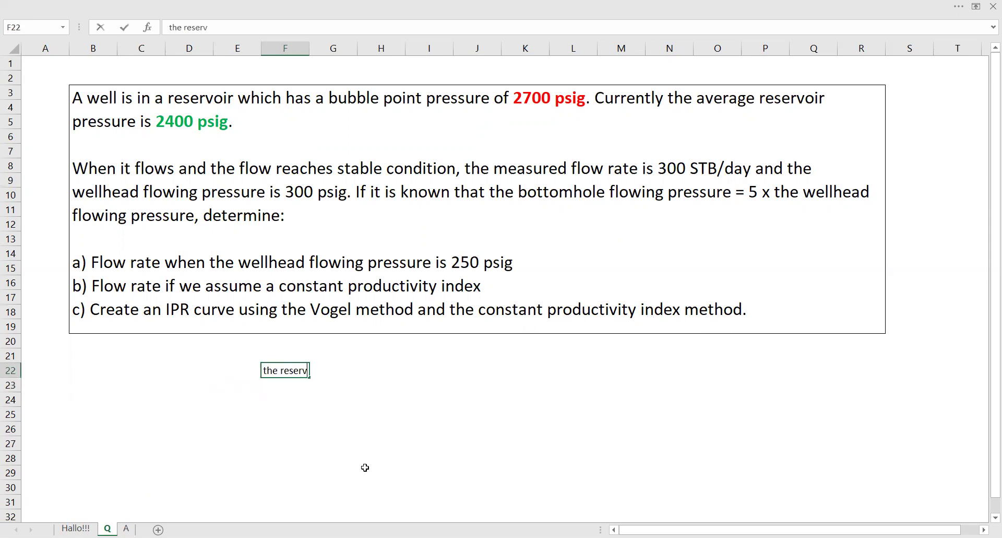
type("oir pressure is below the bubble point pressure")
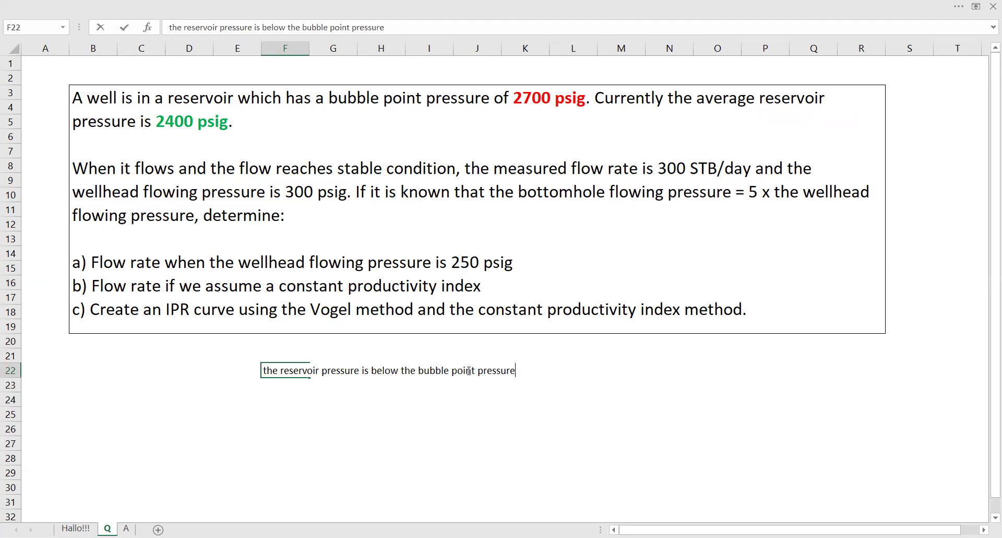
left_click(330, 380)
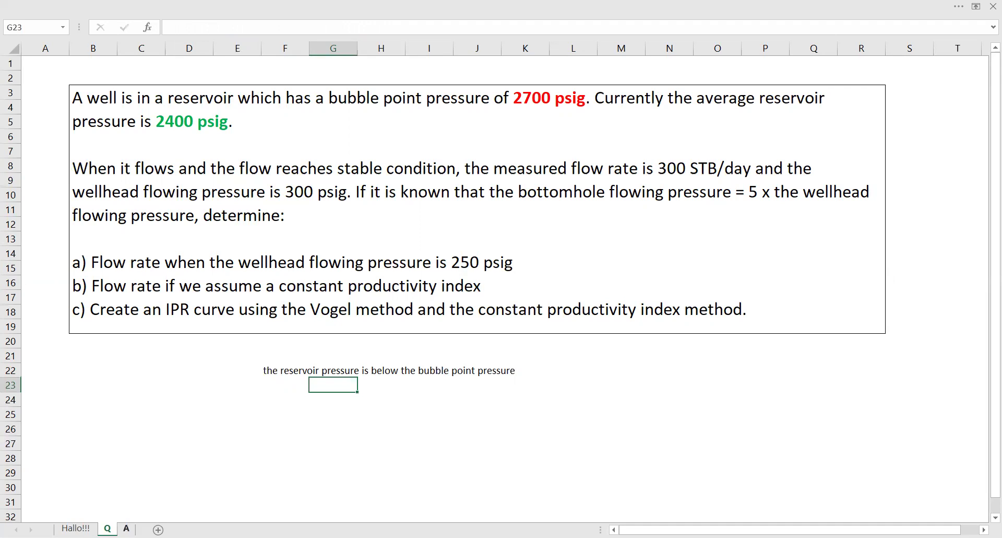
- Switch to the A sheet and highlight the Single Phase and Multiphase headings
left_click(126, 528)
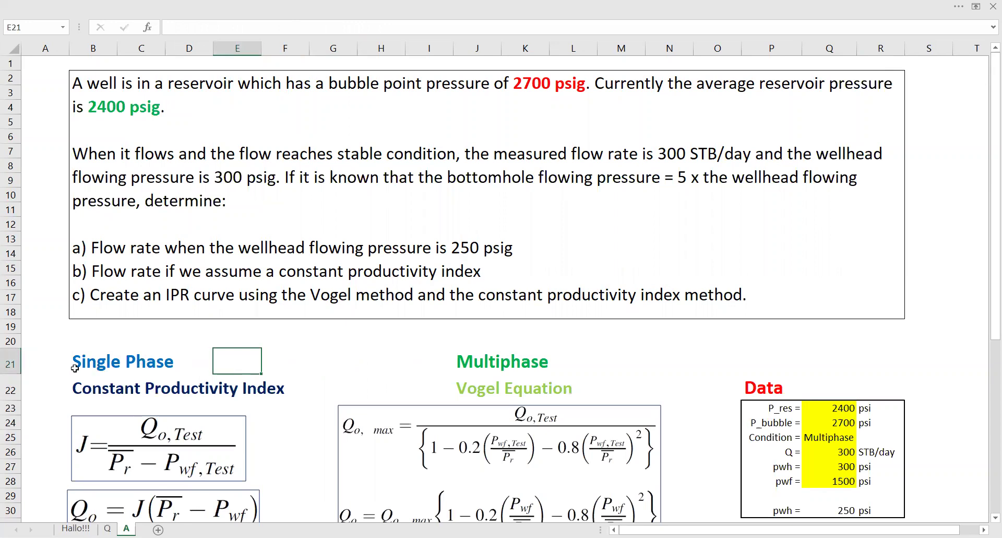
left_click_drag(83, 363, 216, 359)
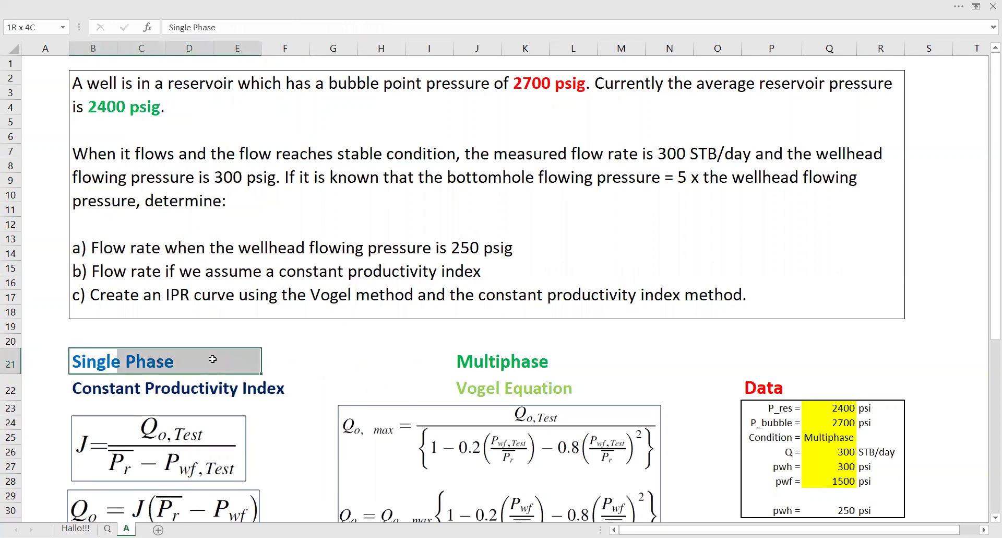
left_click(203, 362)
left_click_drag(518, 361, 589, 362)
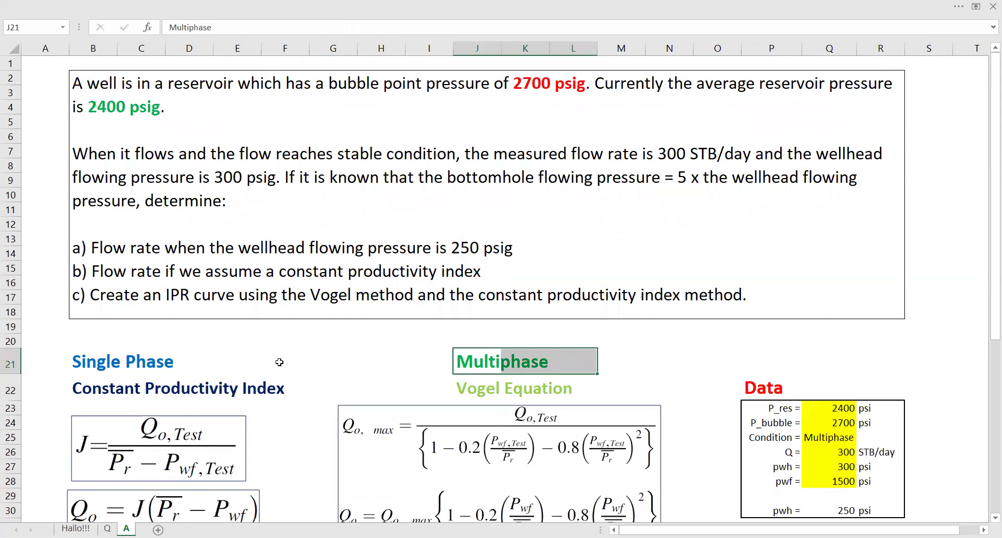
scroll(275, 360, "down", 2)
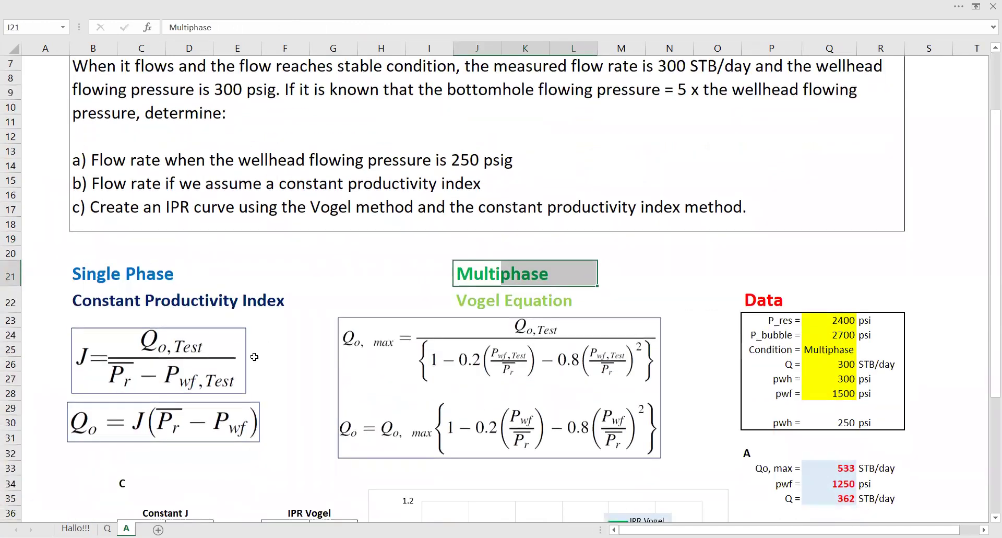
- Highlight the Constant Productivity Index and Vogel Equation headings and their formula pictures
left_click_drag(127, 307, 281, 308)
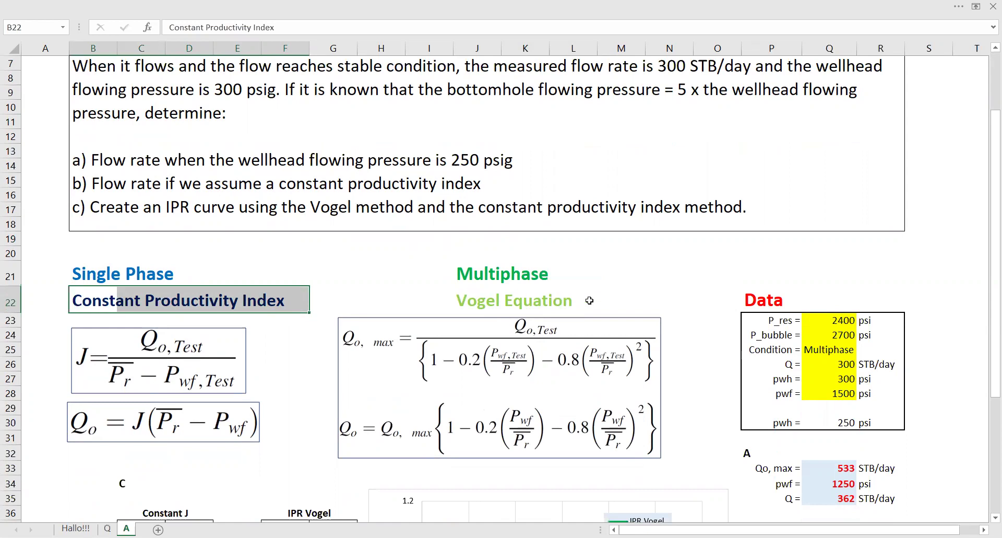
left_click_drag(448, 301, 595, 302)
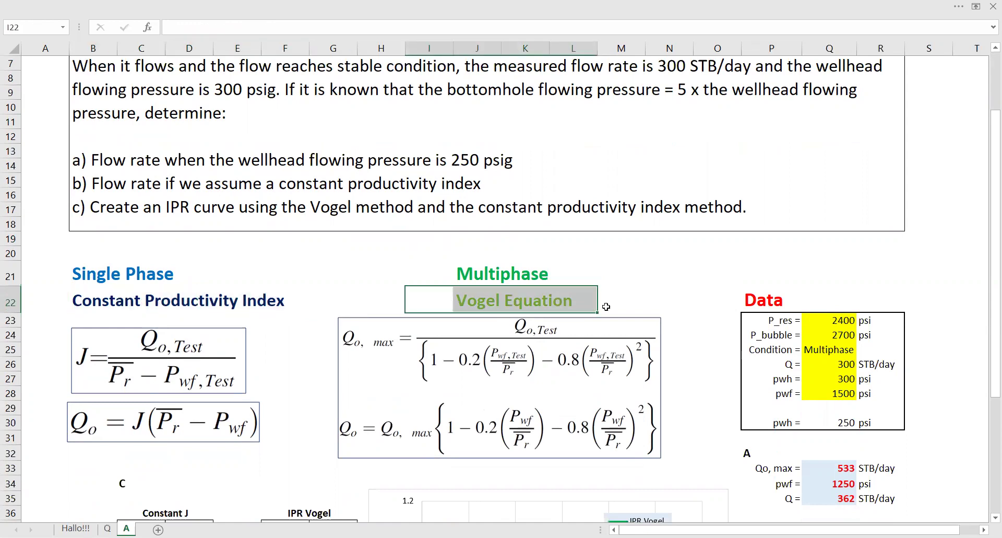
left_click(129, 284)
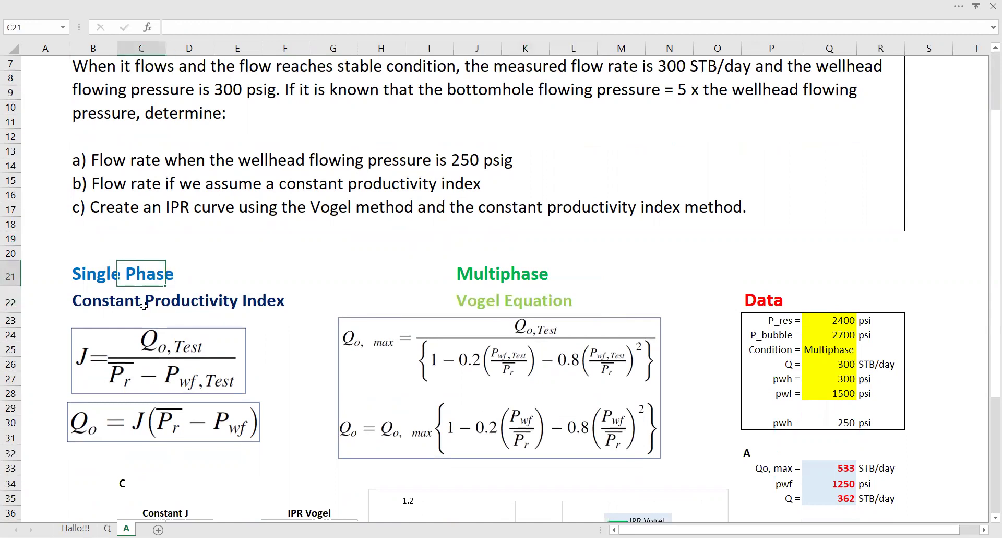
left_click(92, 310)
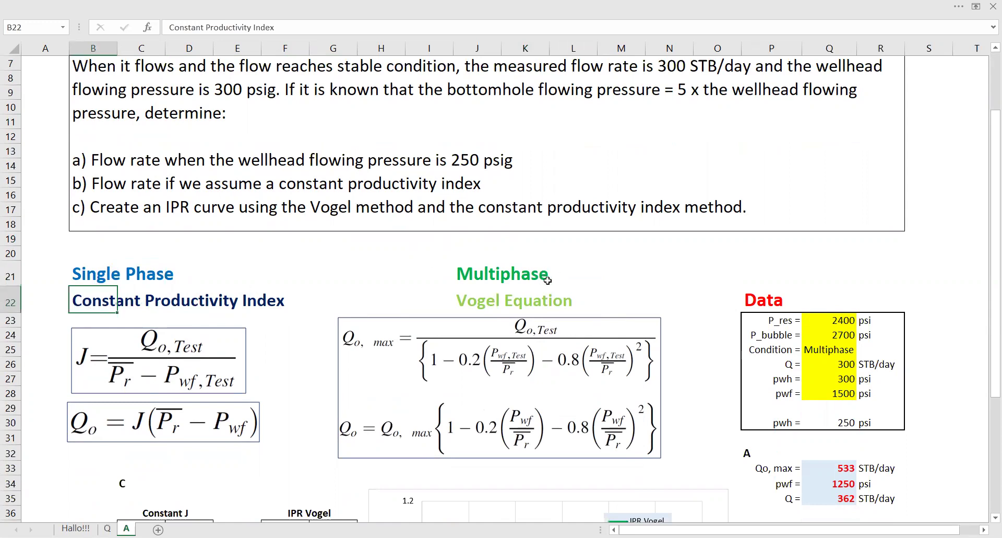
left_click(478, 301)
left_click(645, 302)
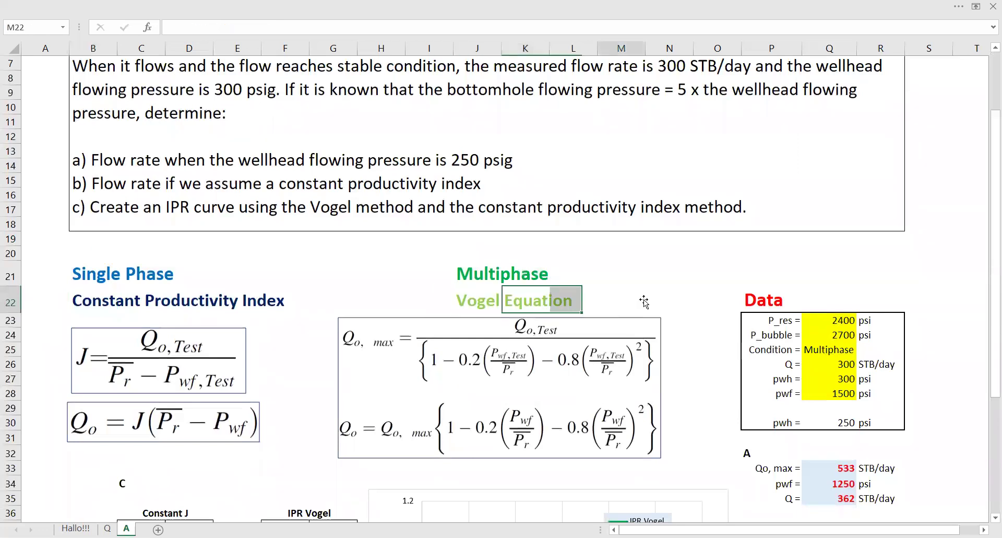
left_click_drag(163, 381, 164, 381)
left_click(527, 364)
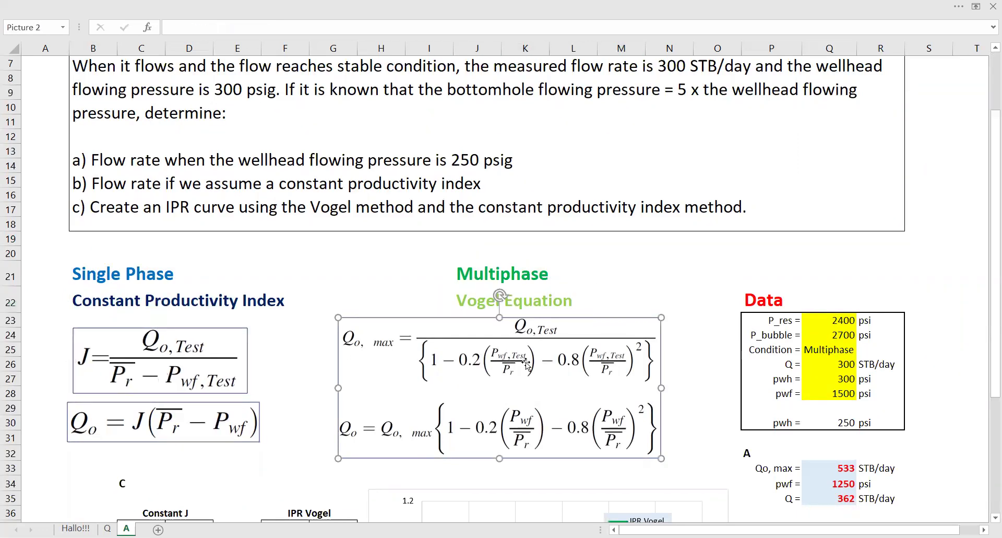
left_click(669, 275)
scroll(201, 366, "down", 2)
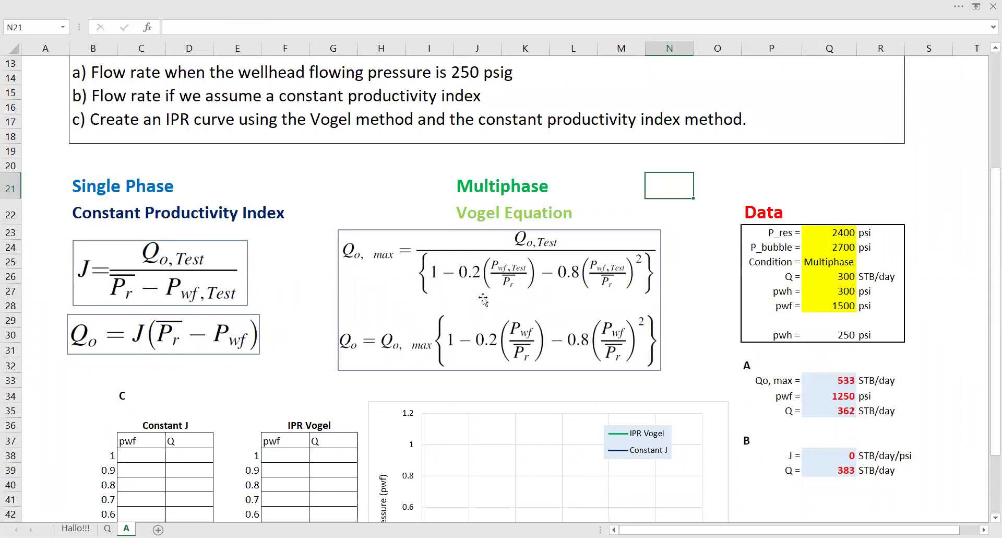
left_click(880, 212)
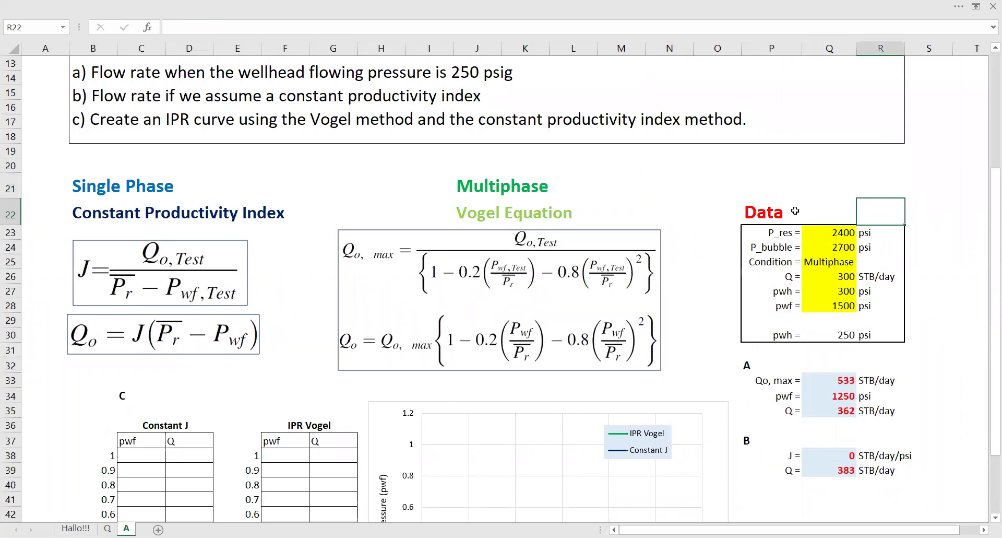
scroll(749, 251, "up", 1)
left_click(749, 251)
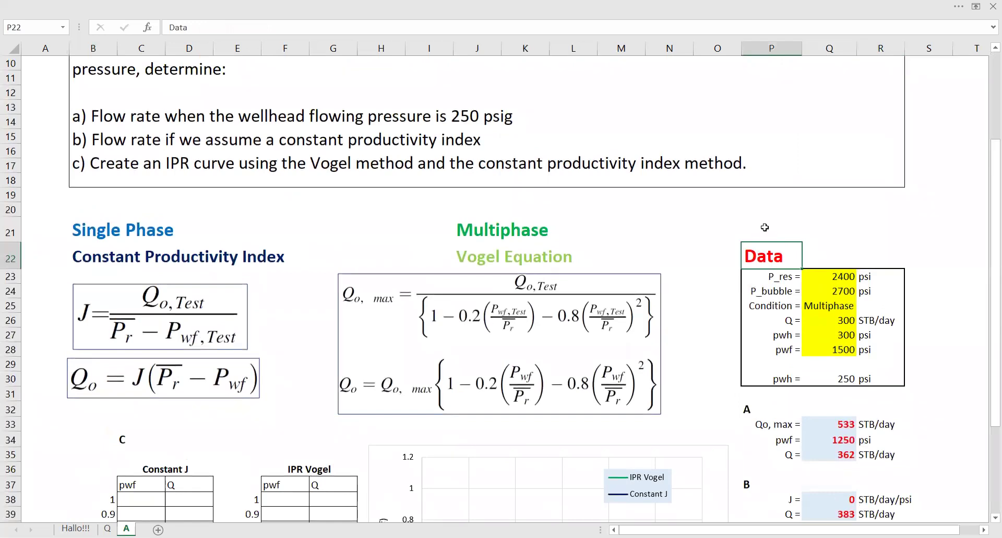
scroll(765, 225, "up", 2)
scroll(793, 261, "down", 3)
left_click(780, 233)
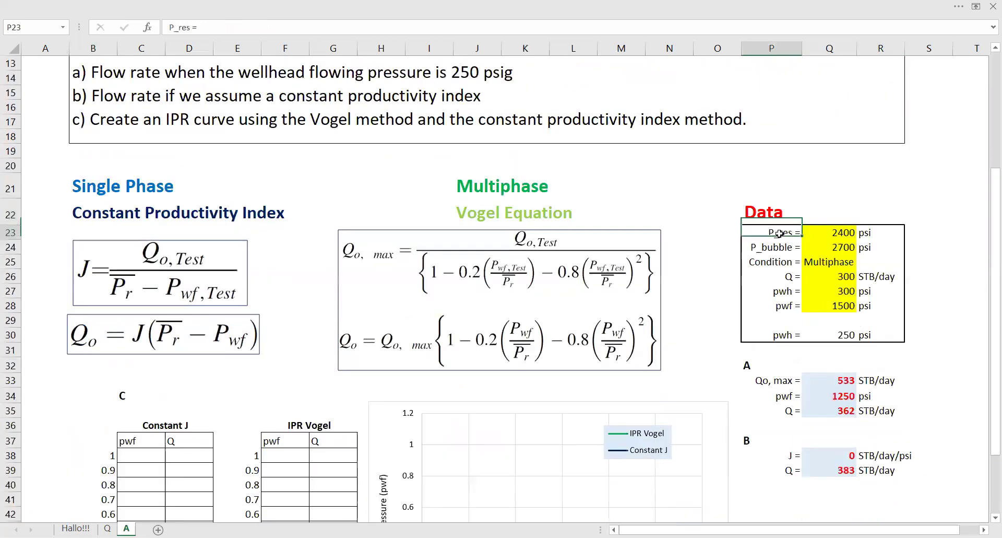
left_click(833, 236)
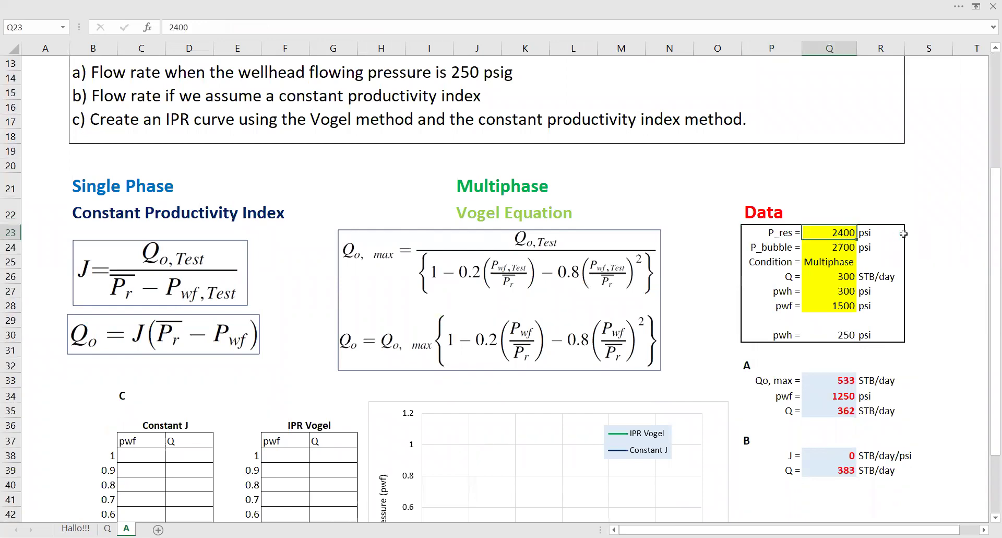
left_click(793, 246)
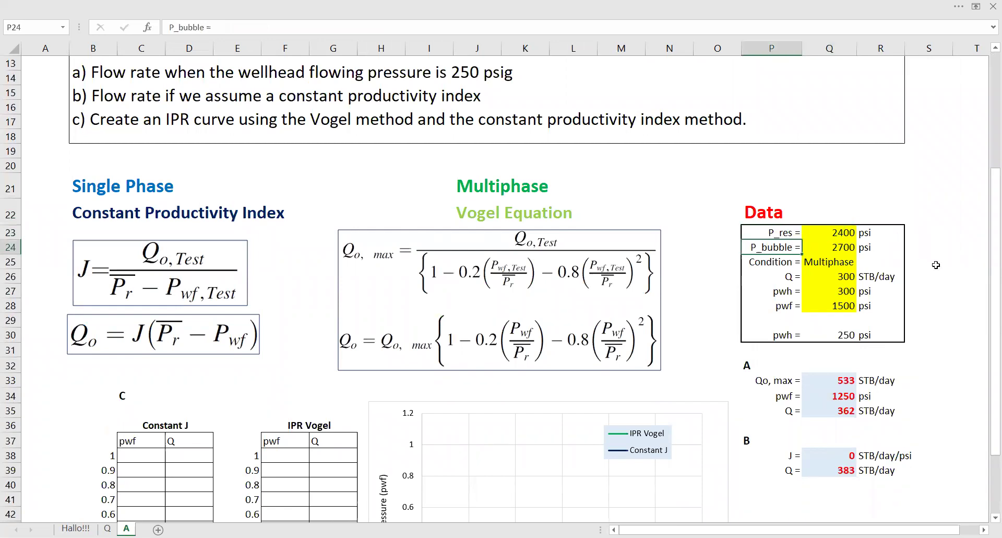
left_click(783, 265)
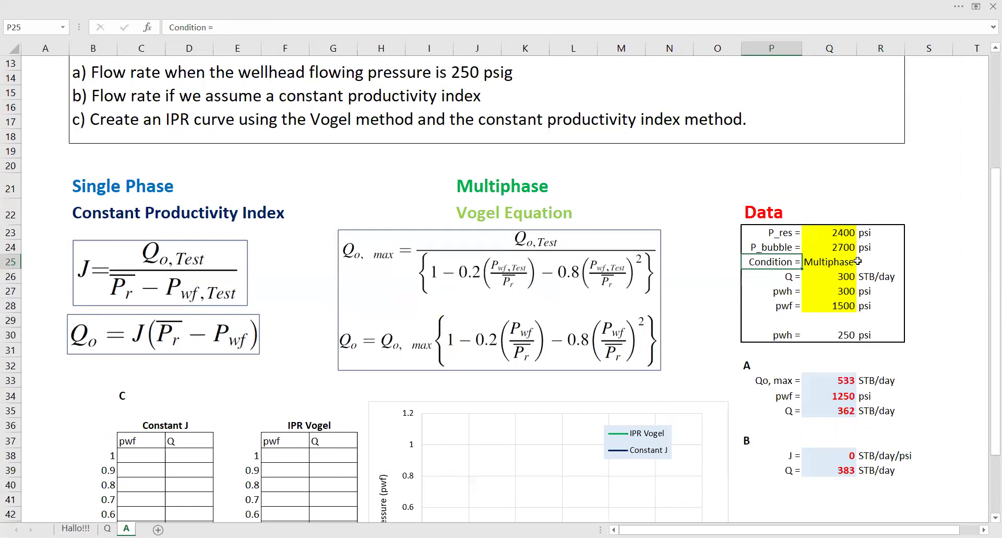
left_click(836, 263)
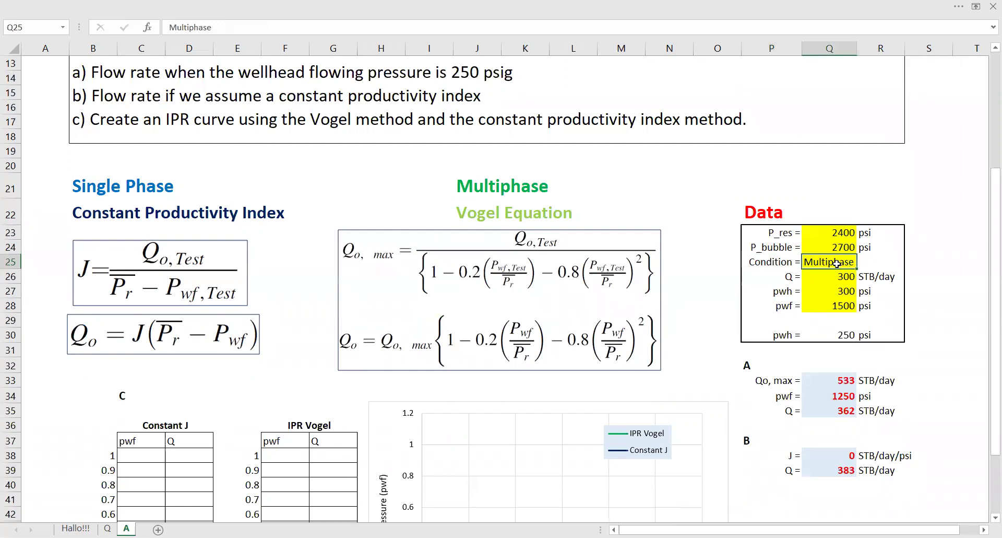
left_click(898, 191)
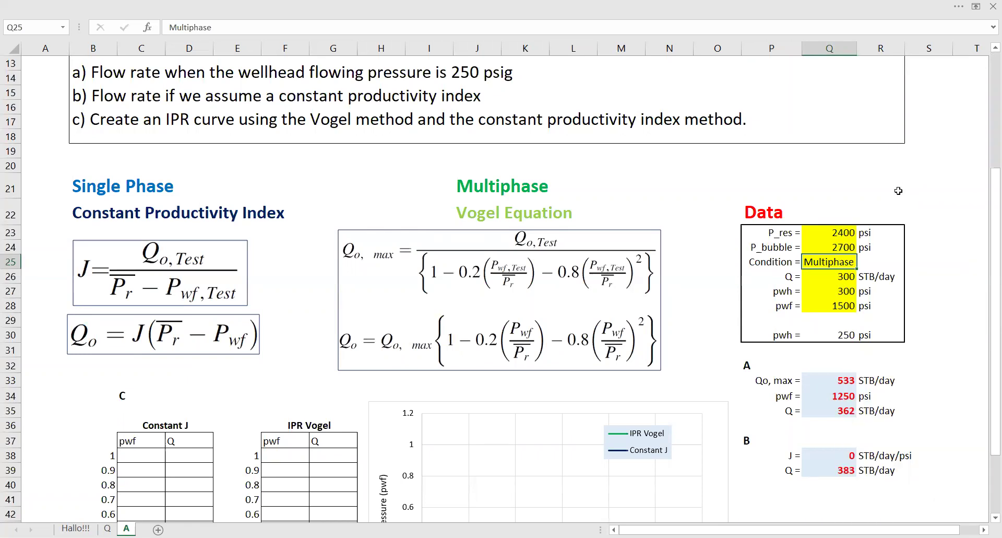
left_click(786, 277)
left_click(830, 275)
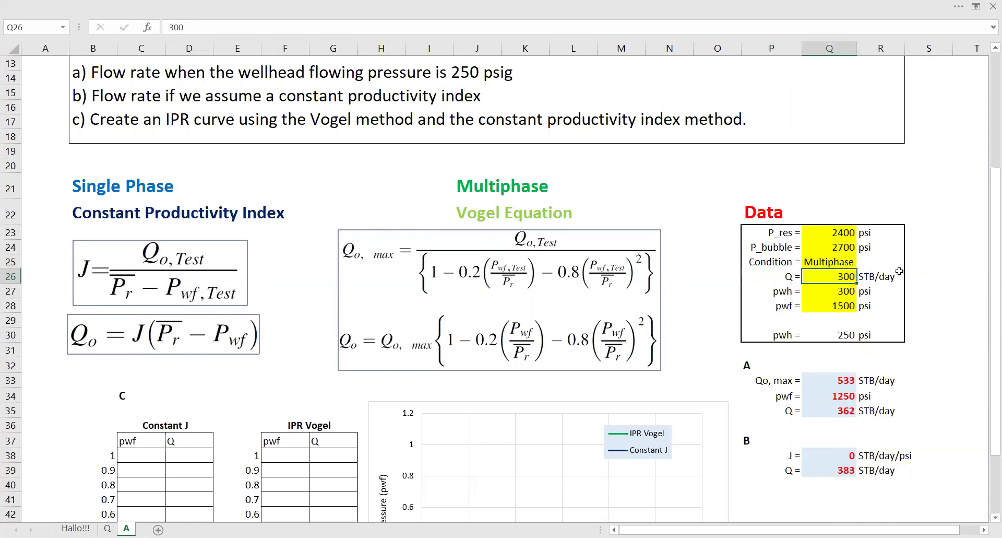
left_click(924, 277)
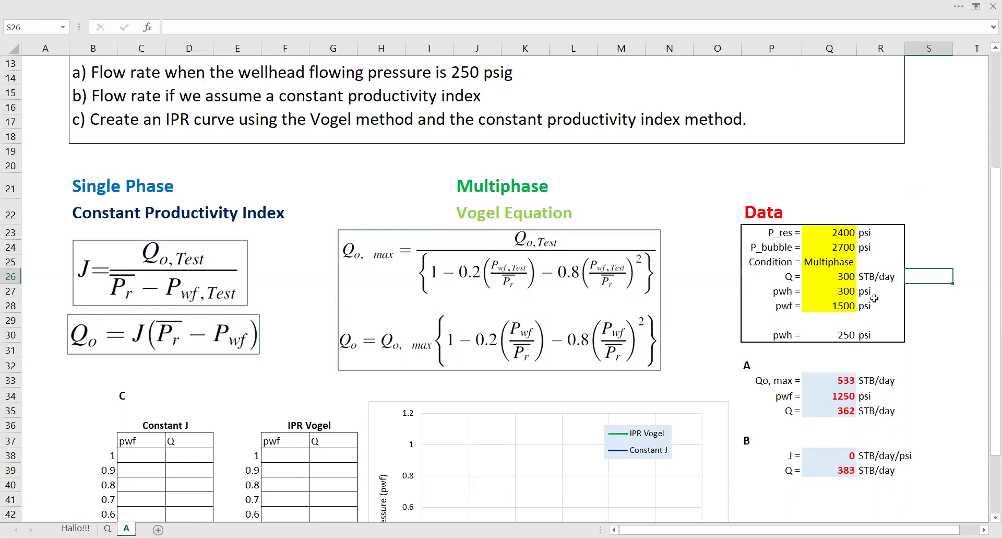
left_click(772, 306)
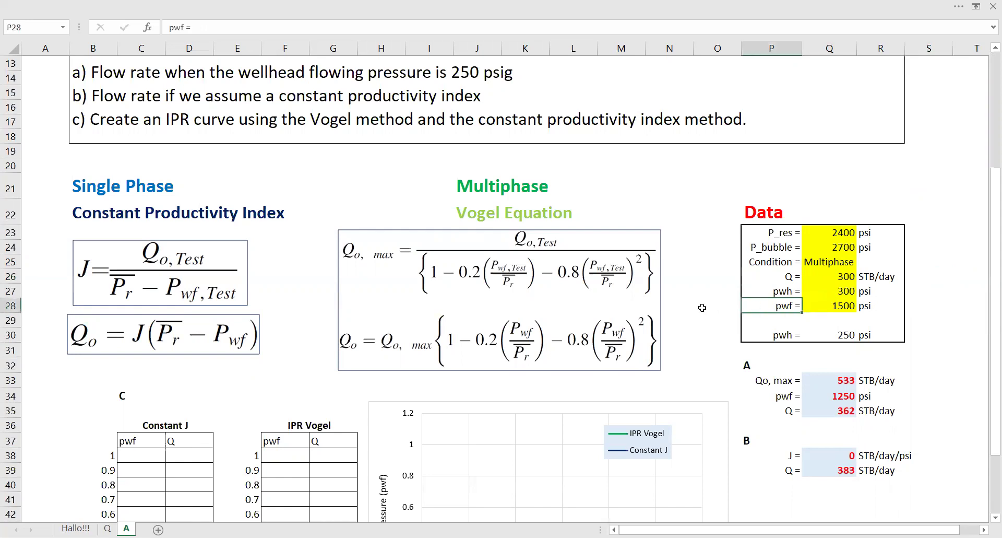
key("Right")
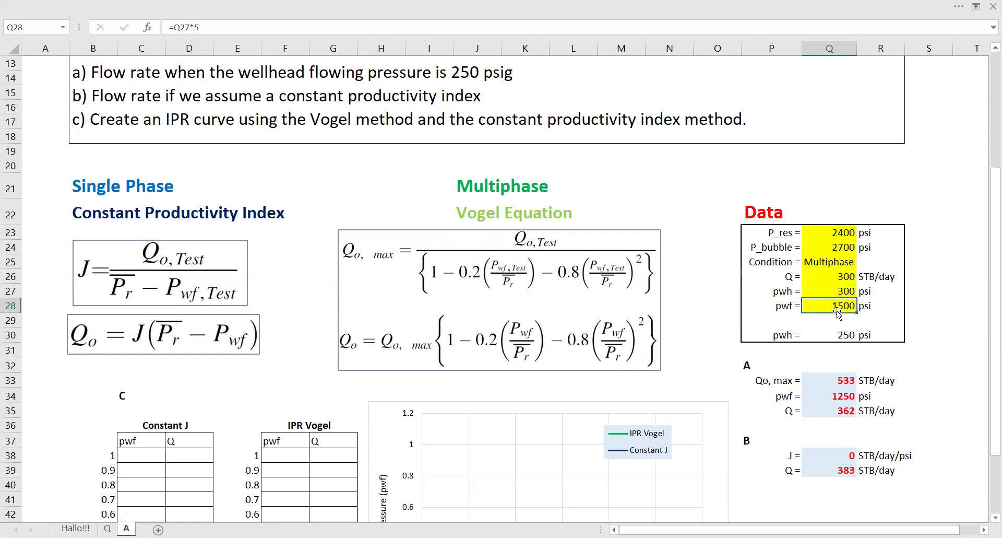
scroll(214, 145, "up", 1)
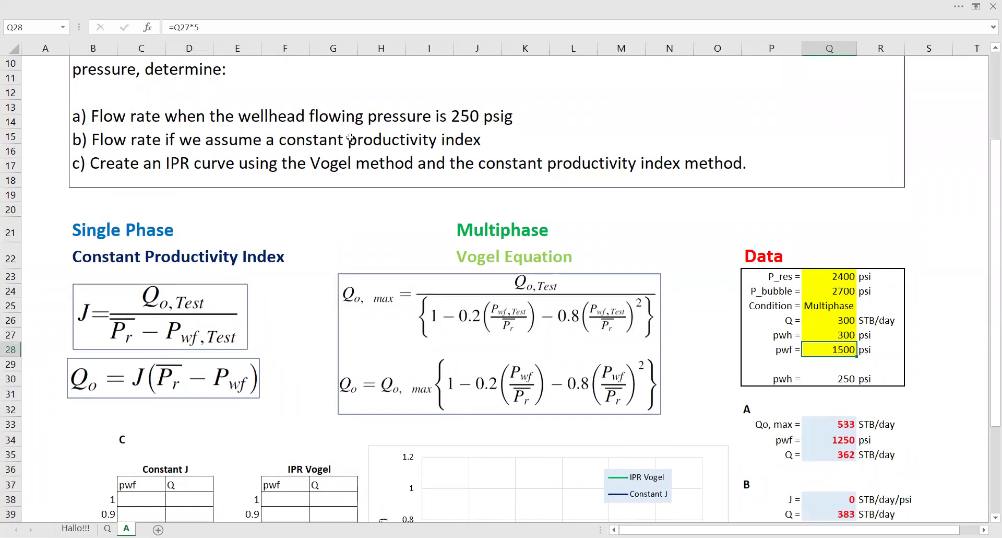
left_click(846, 380)
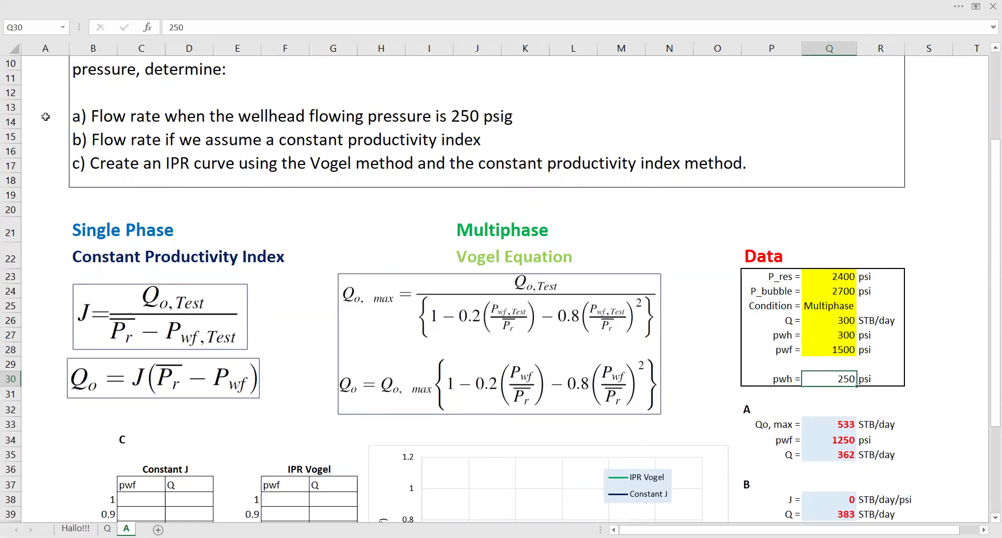
left_click(840, 424)
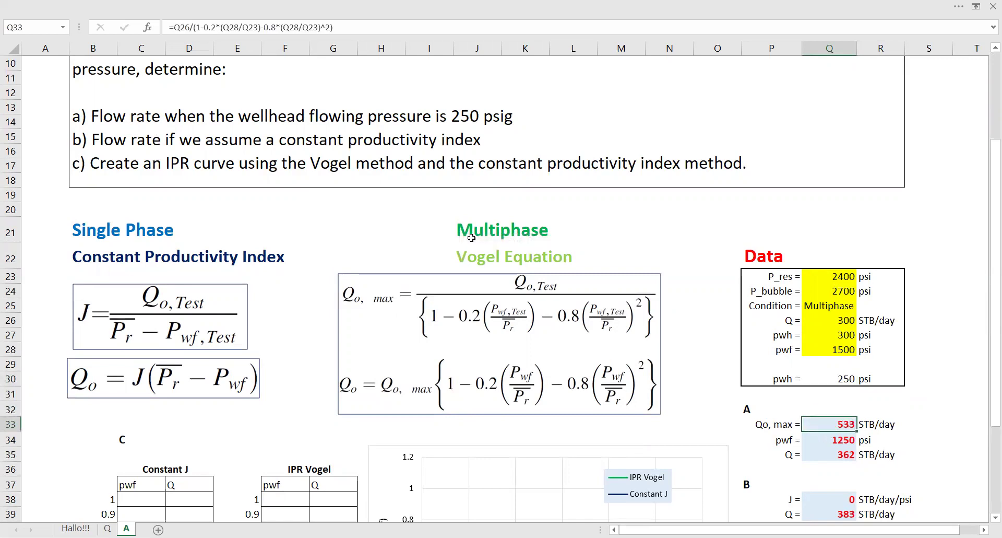
left_click_drag(452, 217, 571, 253)
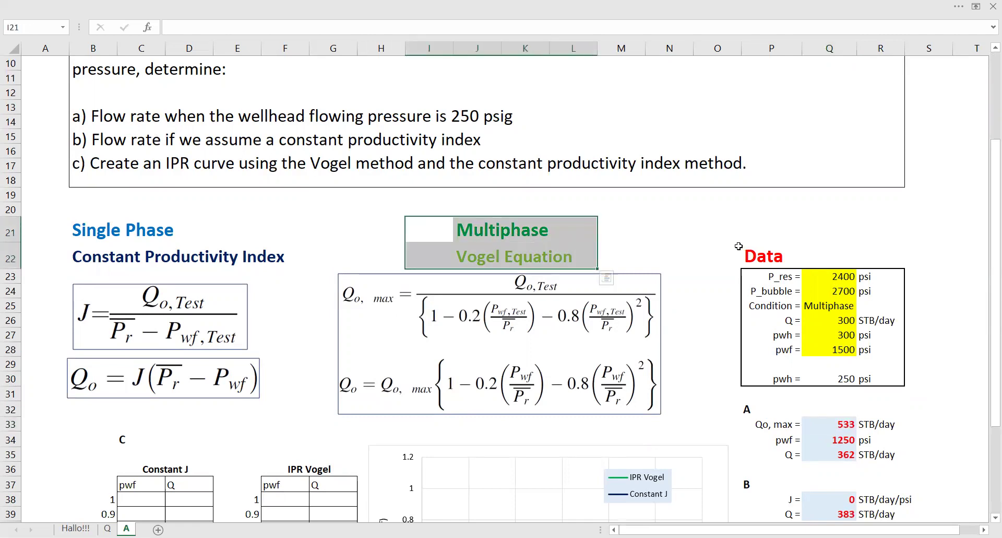
left_click(835, 238)
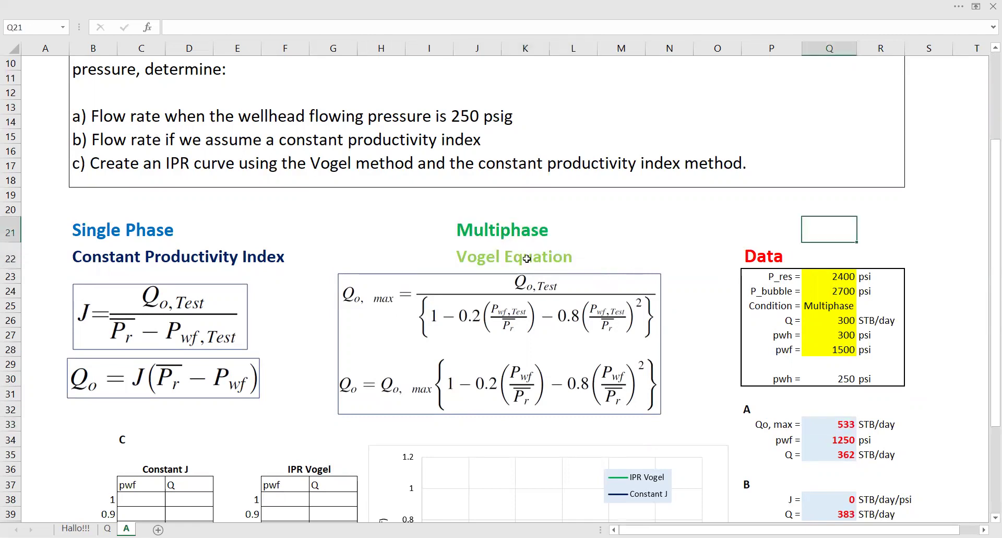
scroll(527, 258, "down", 1)
scroll(527, 258, "down", 1)
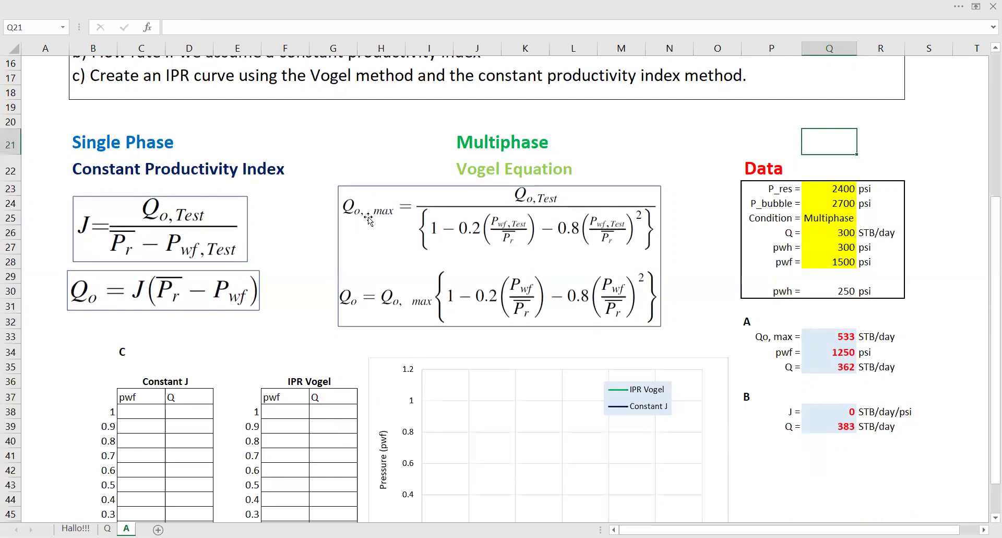
left_click(853, 335)
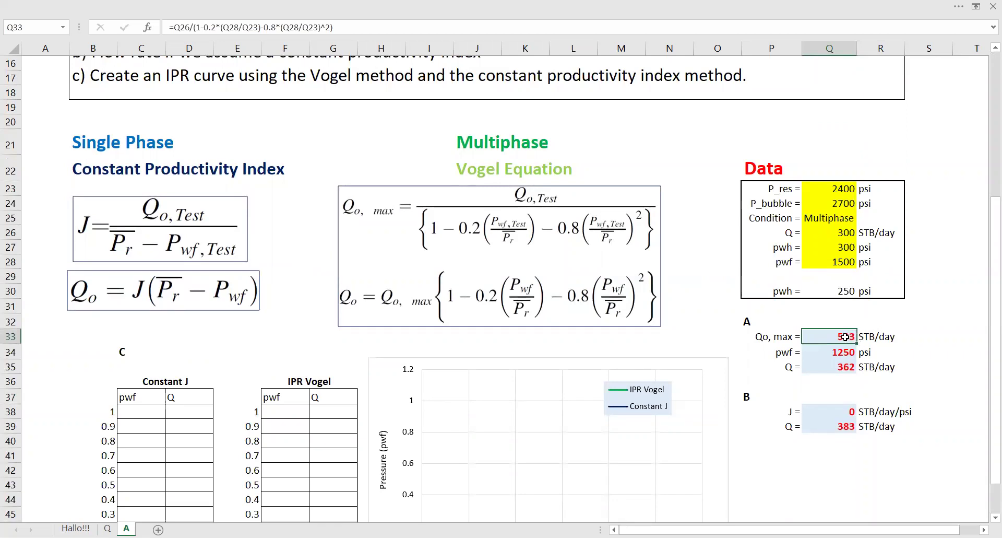
- Clear the old Q33 formula and relabel 'Qo, max' as 'Q, max'
key("Delete")
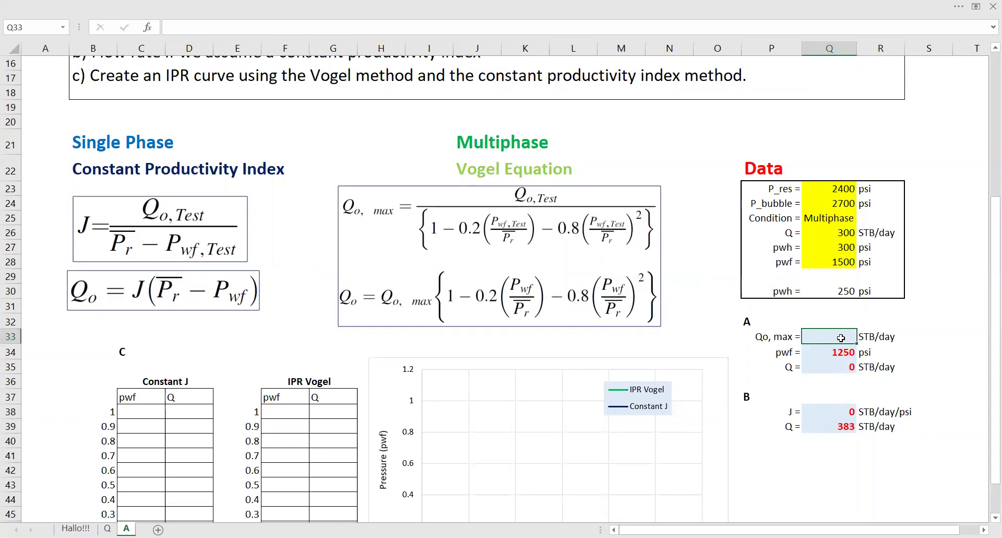
left_click(772, 336)
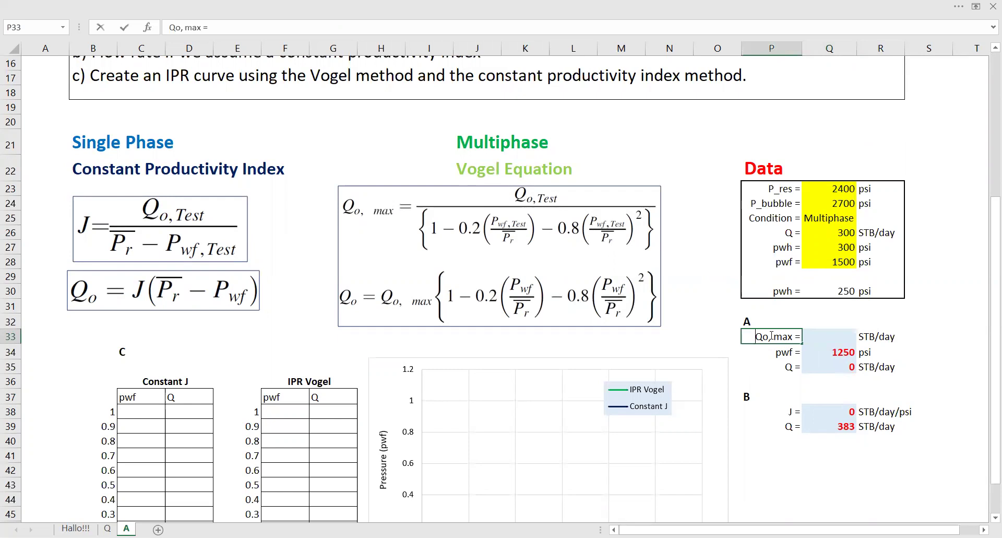
key("BackSpace")
left_click(833, 351)
key("Up")
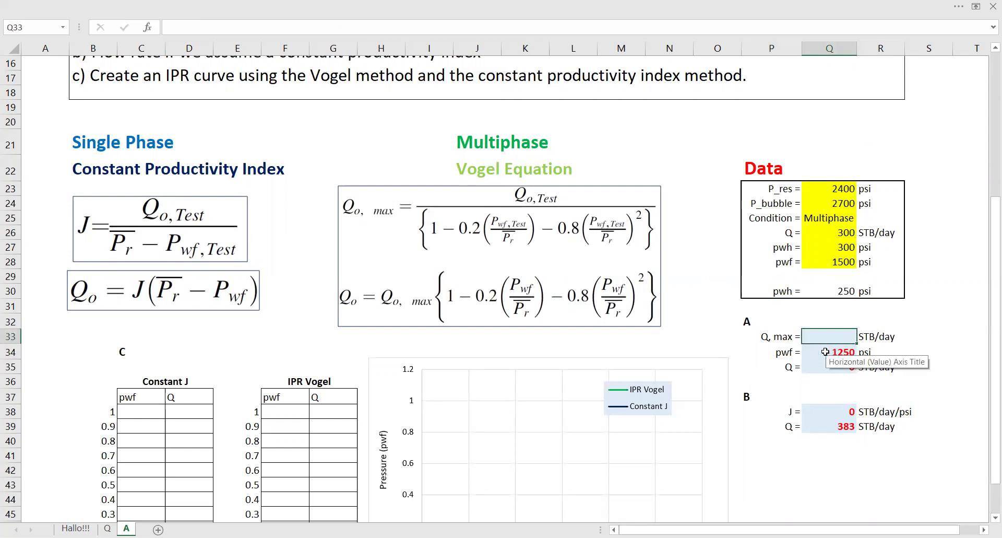
- Enter =Q26/(1-0.2*(Q28/Q23)-0.8*(Q28/Q23)^2) in Q33, giving Q,max of 533 STB/day
type("=")
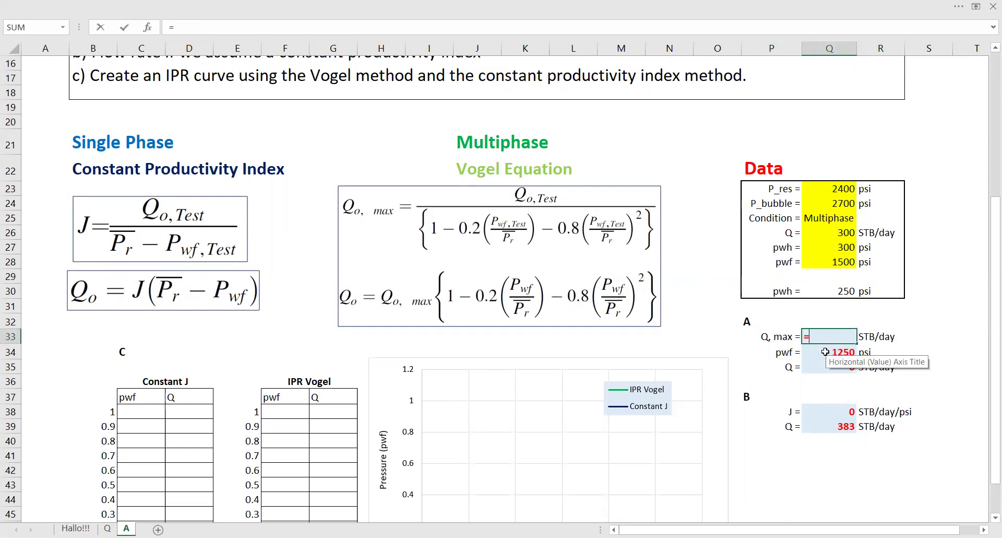
left_click(827, 234)
type("/(1-0")
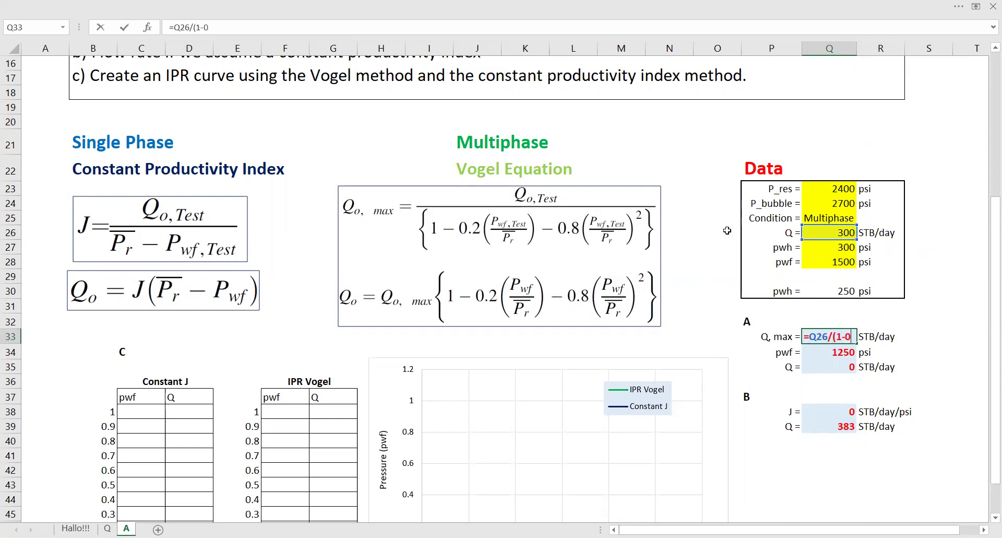
type(".2")
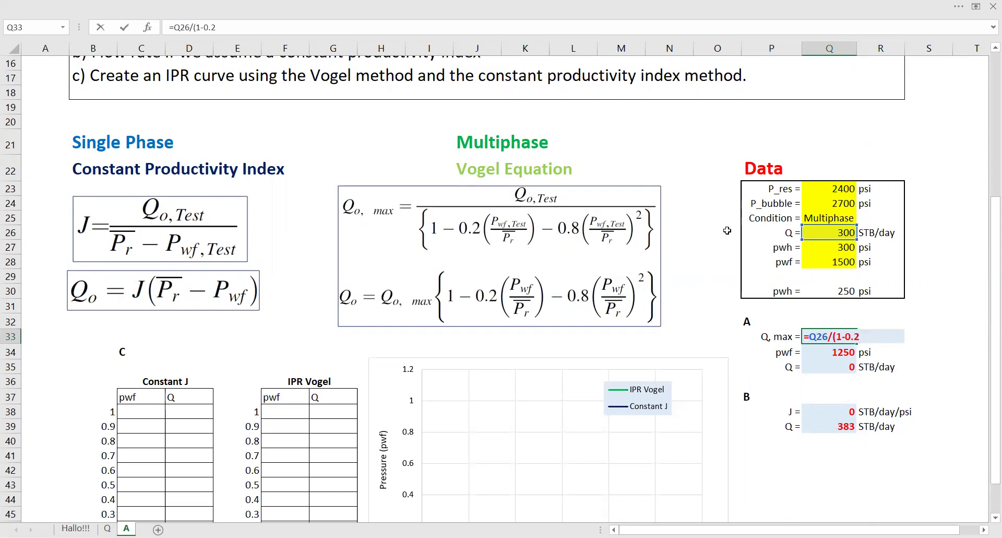
type("*(")
left_click(843, 261)
type("/")
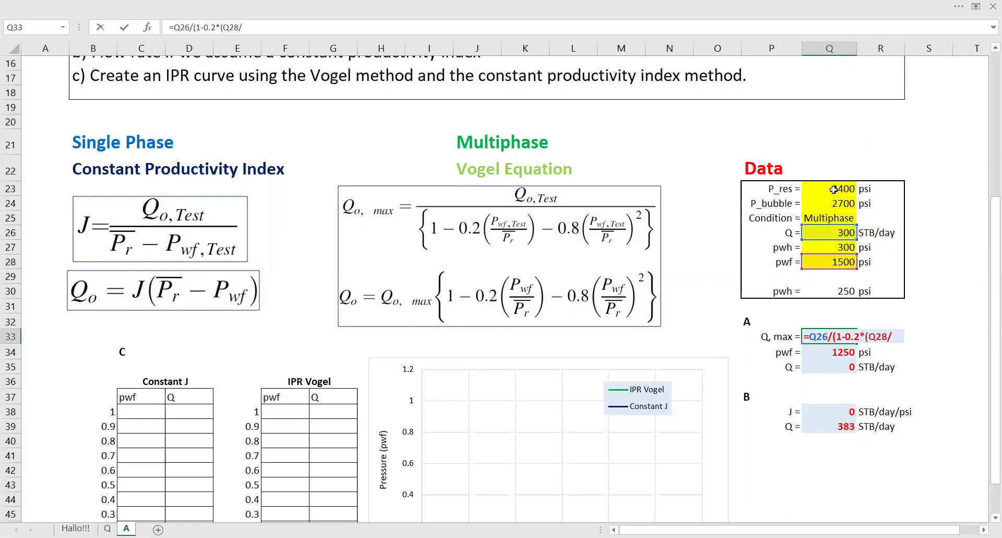
left_click(805, 189)
type(")-0")
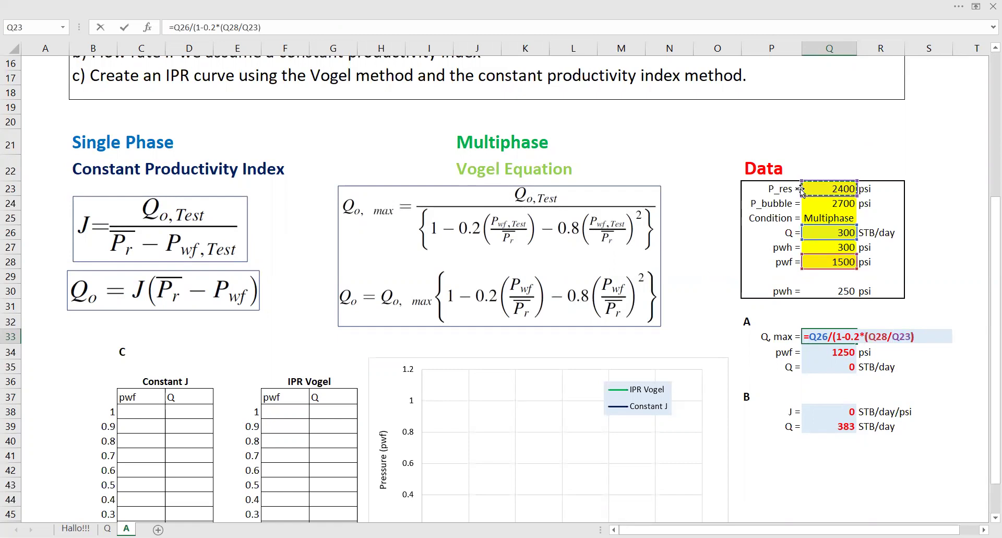
type(".8*(")
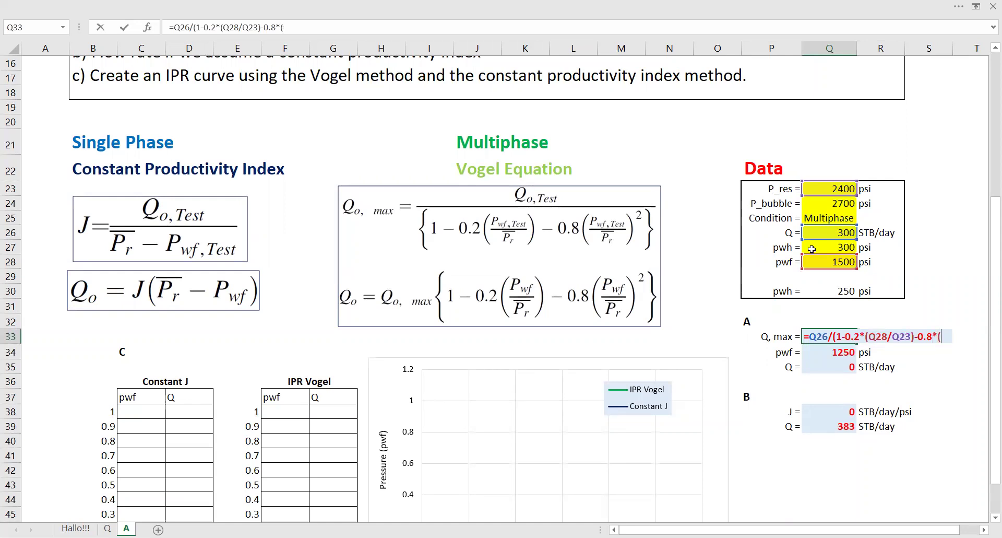
left_click(824, 263)
type("/")
left_click(824, 187)
type(")")
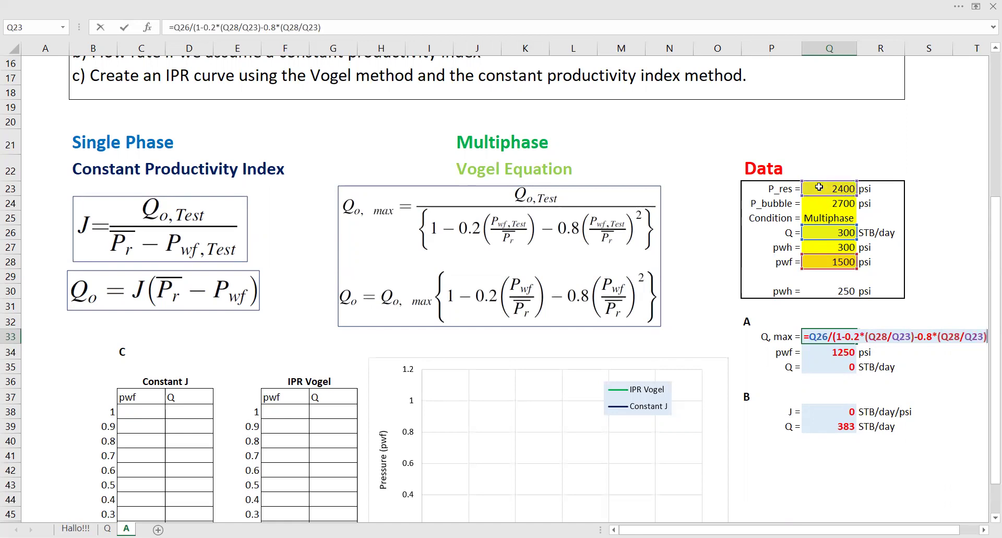
type("^2")
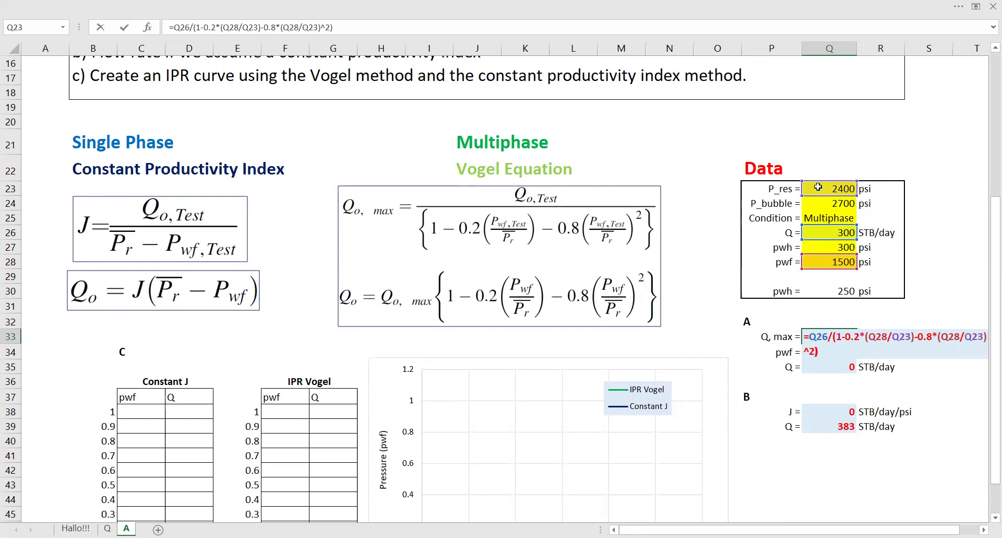
key("Return")
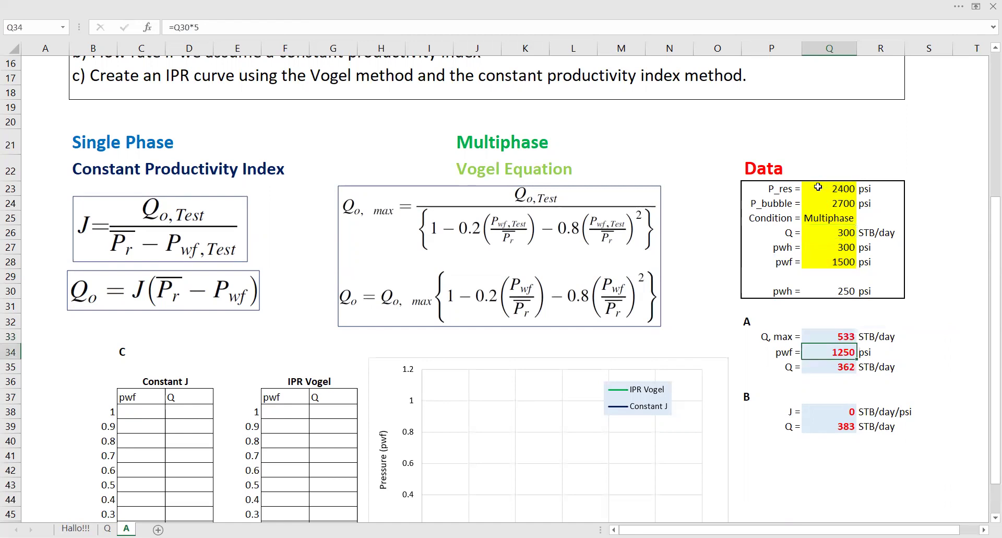
left_click(854, 337)
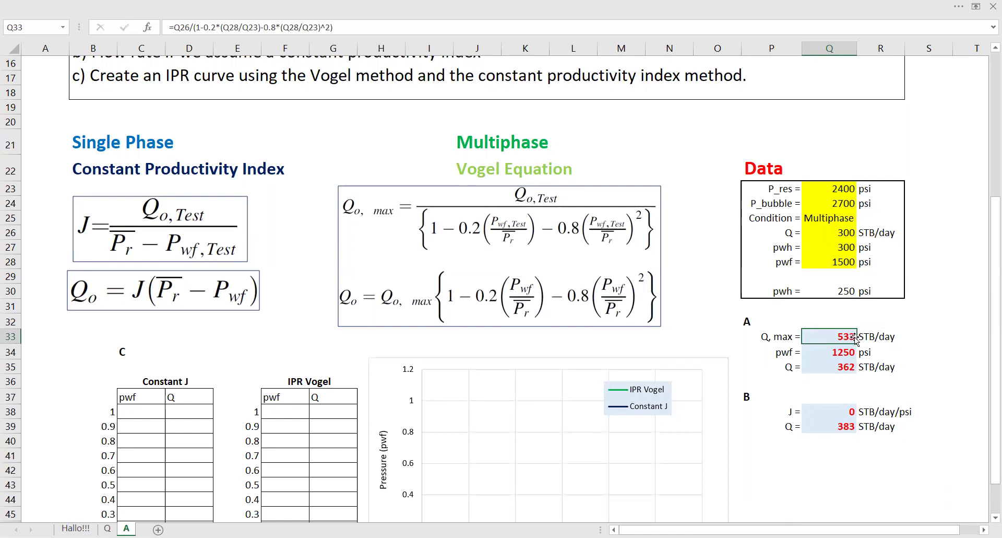
- Set pwf in Q34 to =Q30*5, giving 1250 psi
scroll(856, 338, "up", 1)
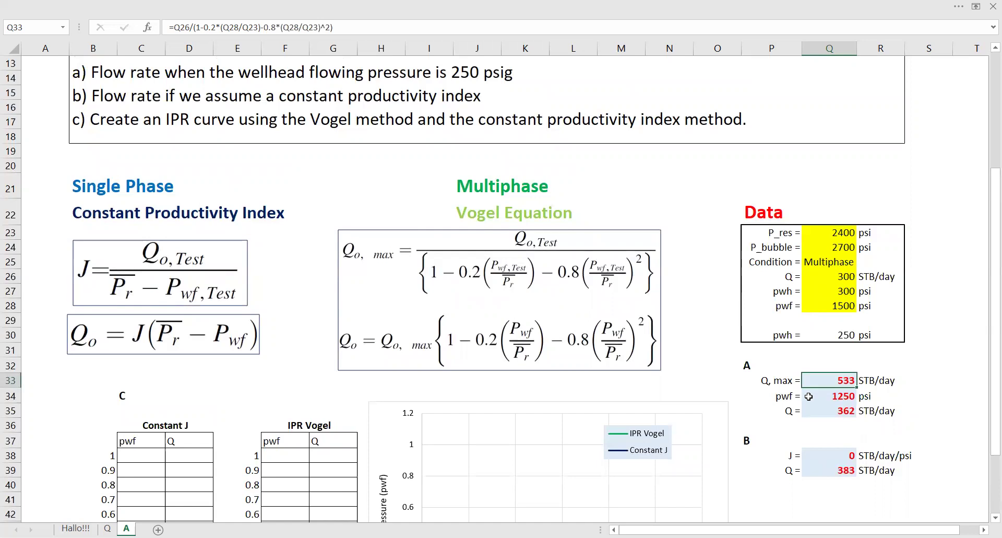
left_click(812, 397)
key("Delete")
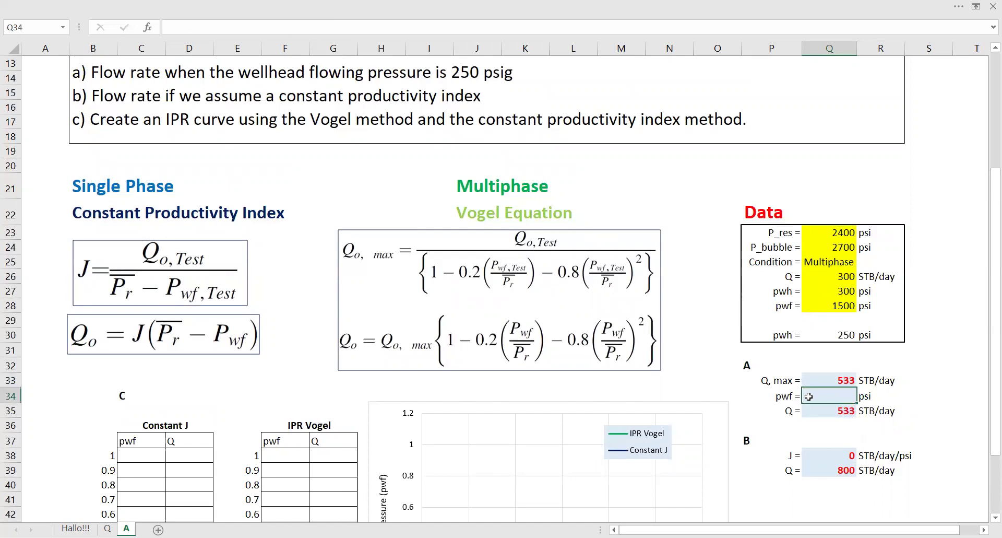
type("=")
left_click(831, 335)
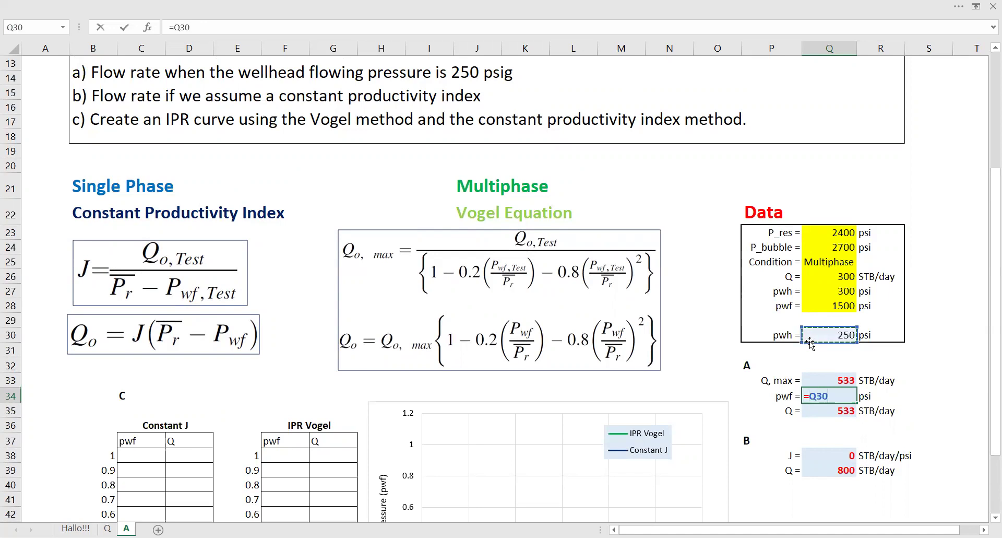
type("*5")
key("Return")
- Clear part A's flow rate in Q35 and review the Q33 and Q34 formulas
key("Delete")
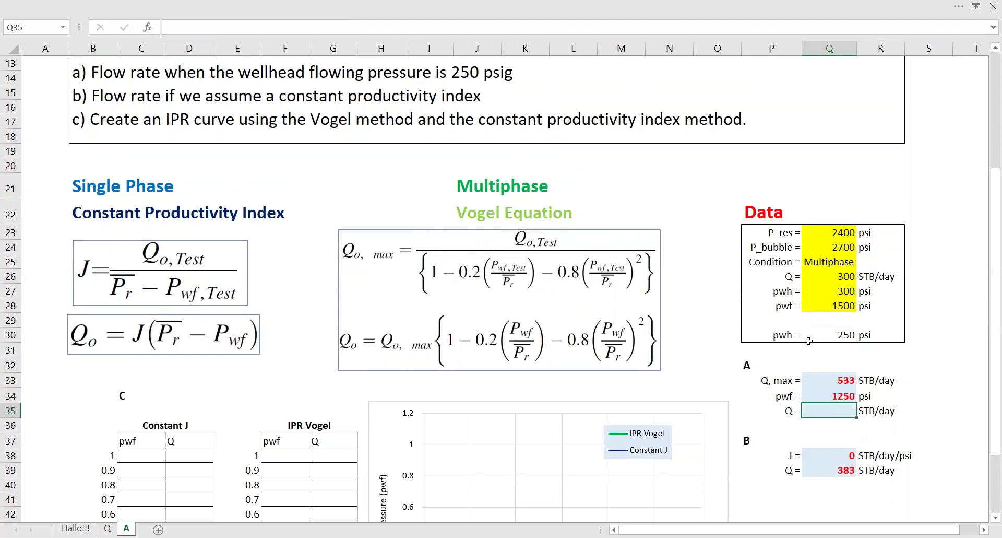
scroll(909, 470, "up", 2, "ctrl")
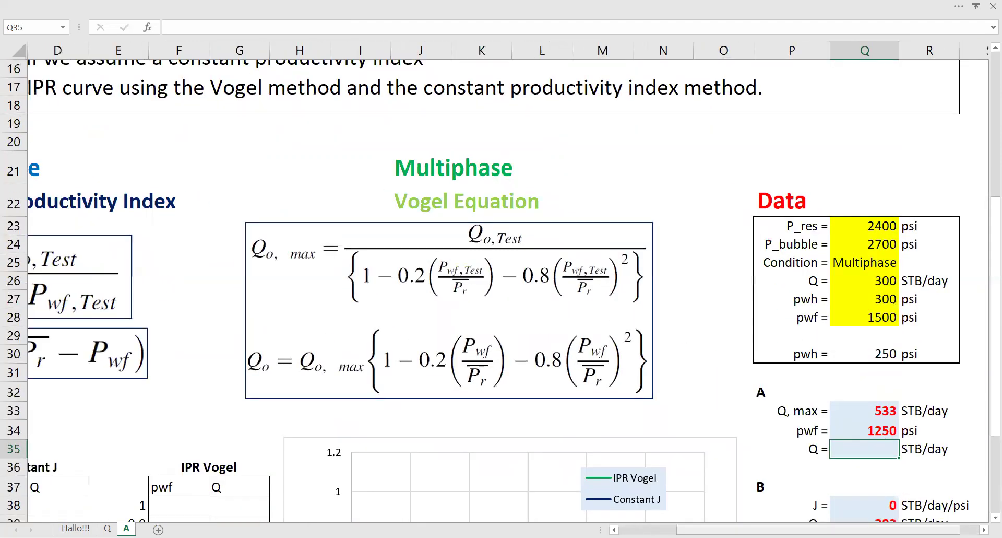
scroll(830, 440, "right", 1)
left_click(830, 433)
left_click(834, 411)
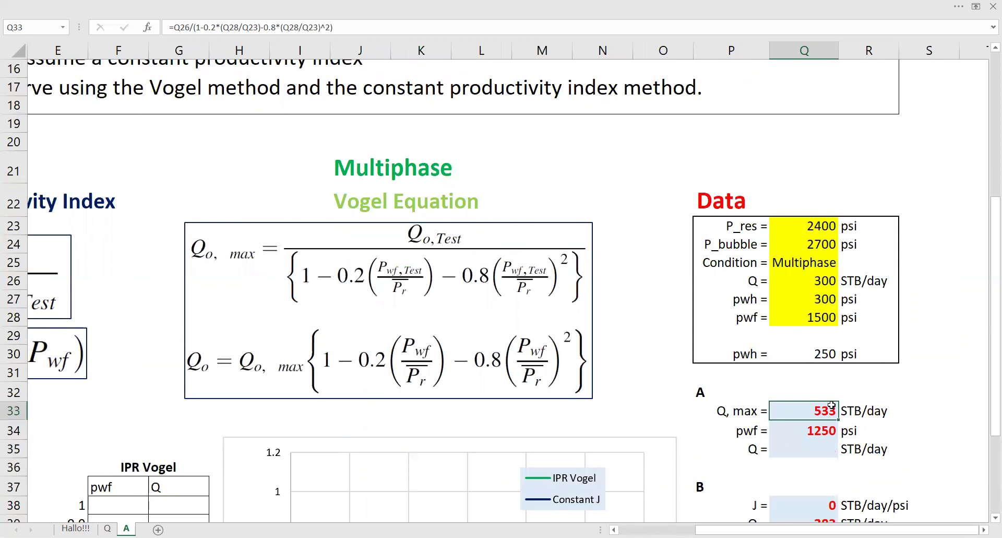
left_click(836, 431)
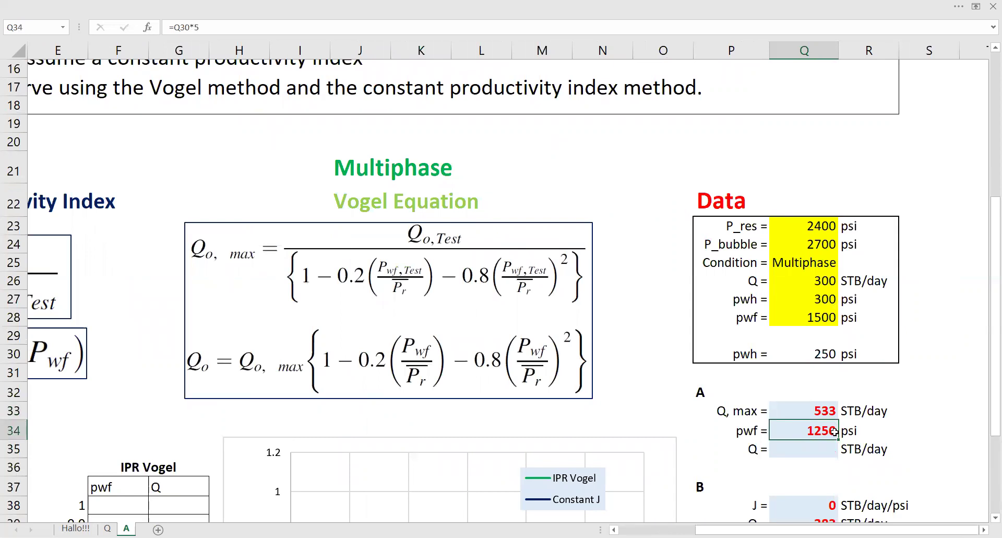
- Enter =Q33*(1-0.2*(Q34/Q23)-0.8*(Q34/Q23)^2) in Q35, returning 362 STB/day
left_click(793, 442)
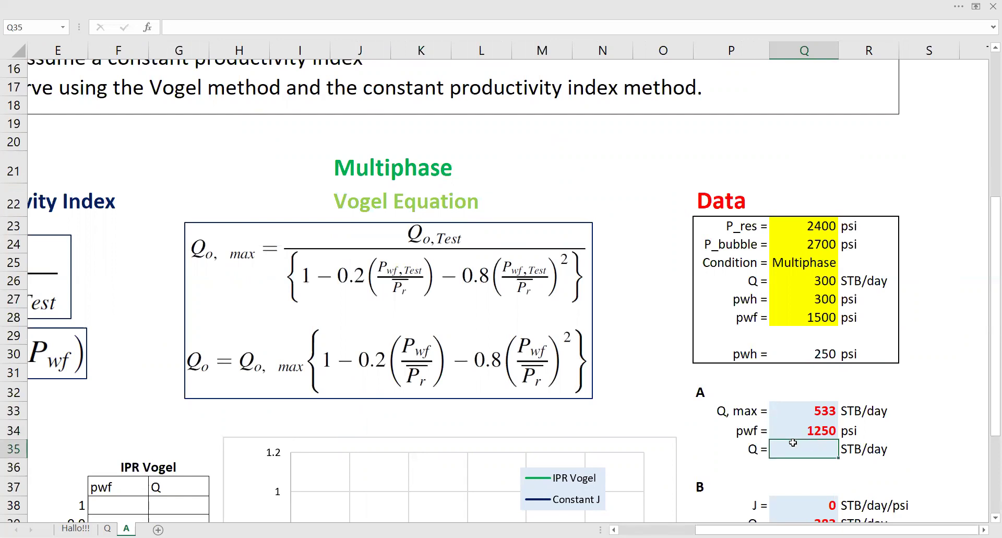
type("=")
left_click(819, 415)
type("*(1-0")
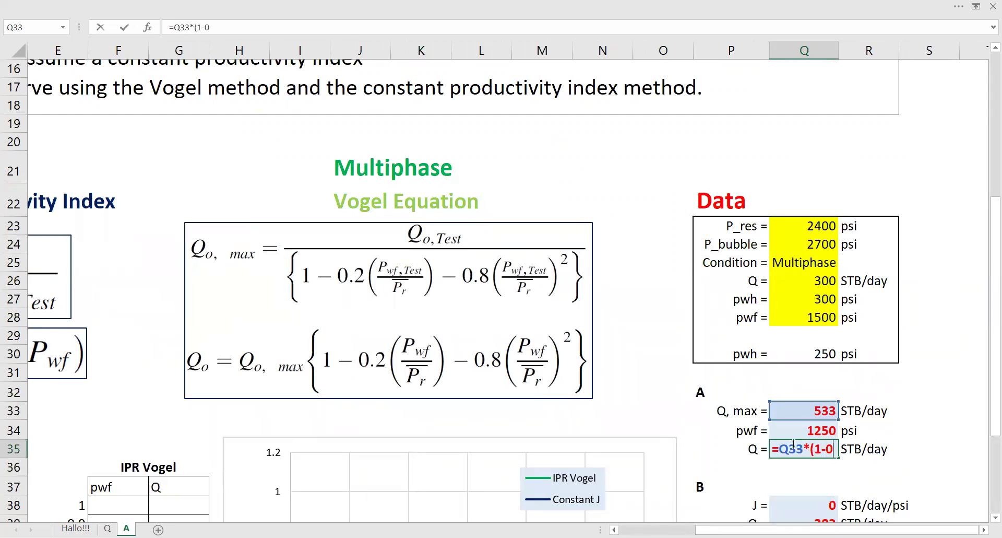
type(".2*(")
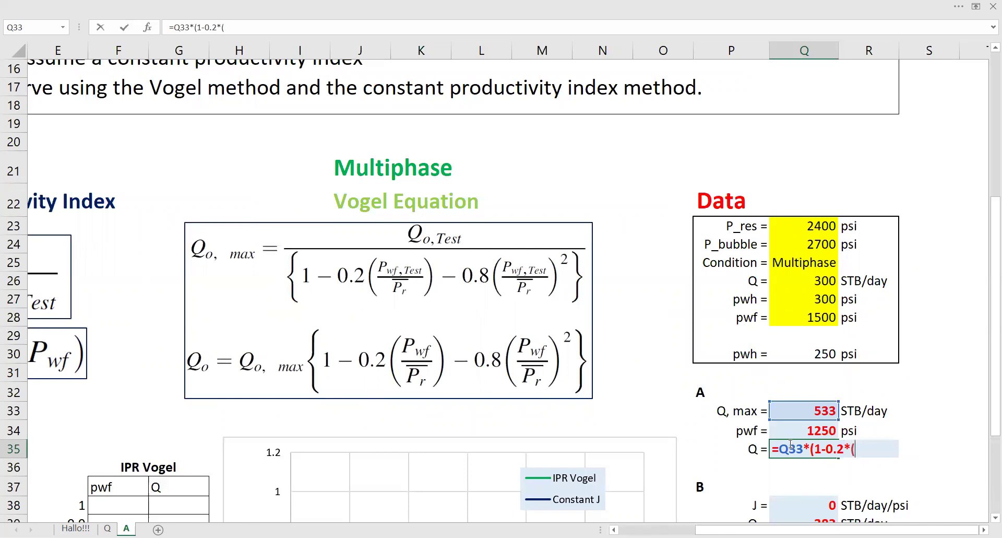
left_click(835, 430)
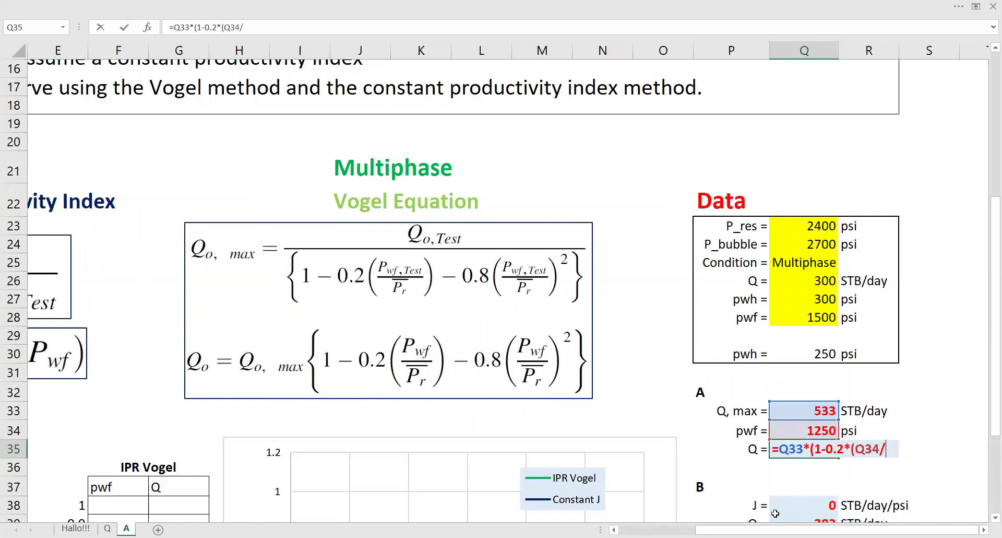
type("/")
left_click(802, 230)
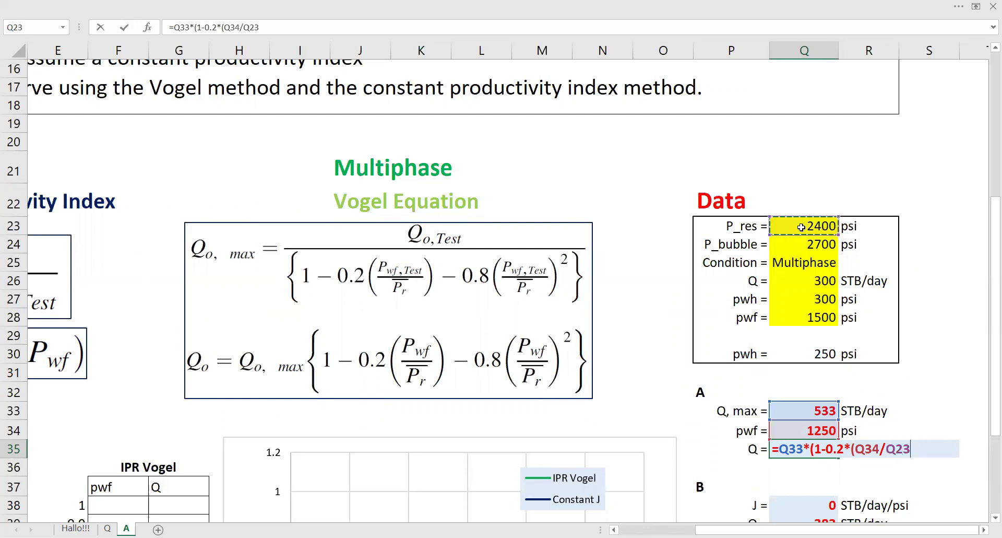
type(")-0.8*(")
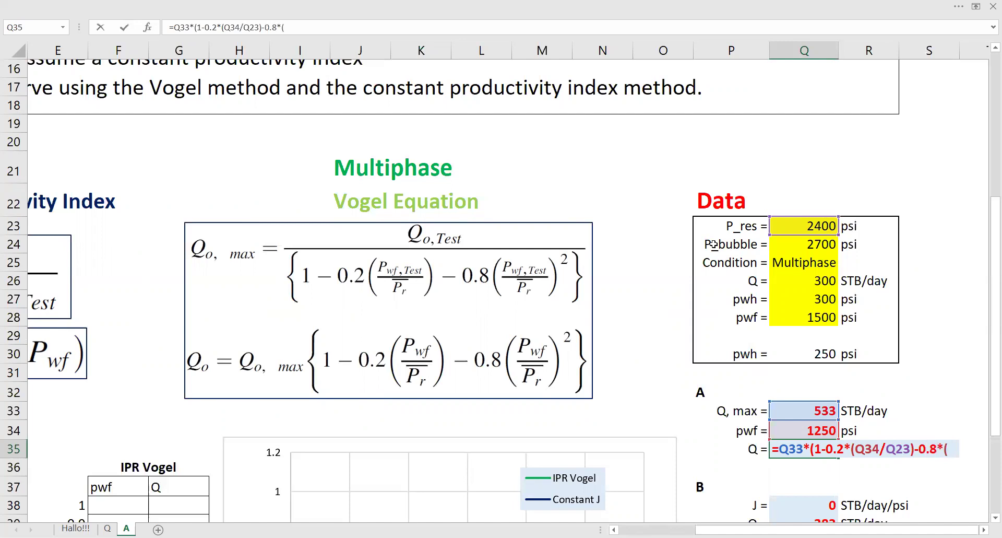
left_click(825, 430)
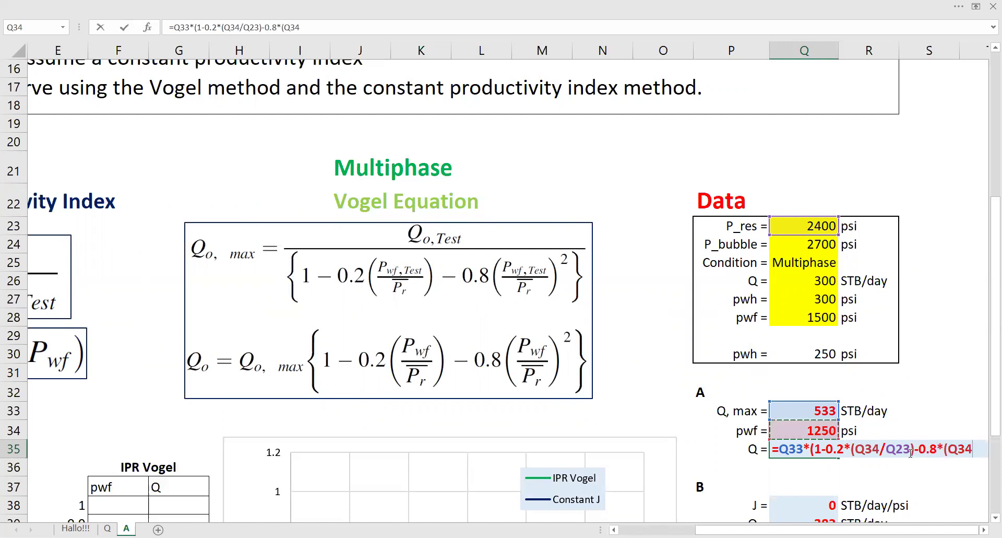
type("/")
left_click(779, 233)
type(")^2")
key("Tab")
left_click_drag(693, 394, 894, 448)
left_click(928, 426)
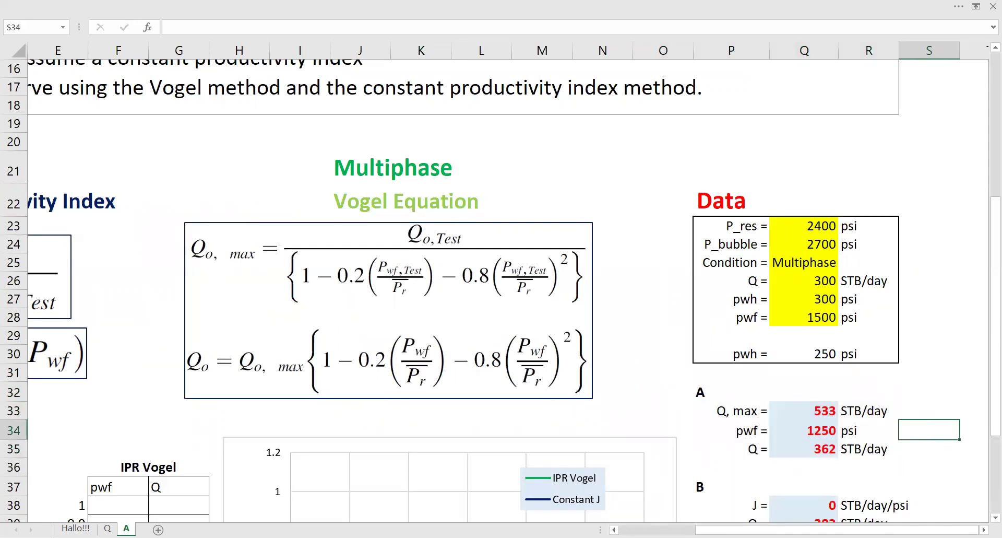
scroll(180, 193, "up", 2)
scroll(180, 193, "left", 2)
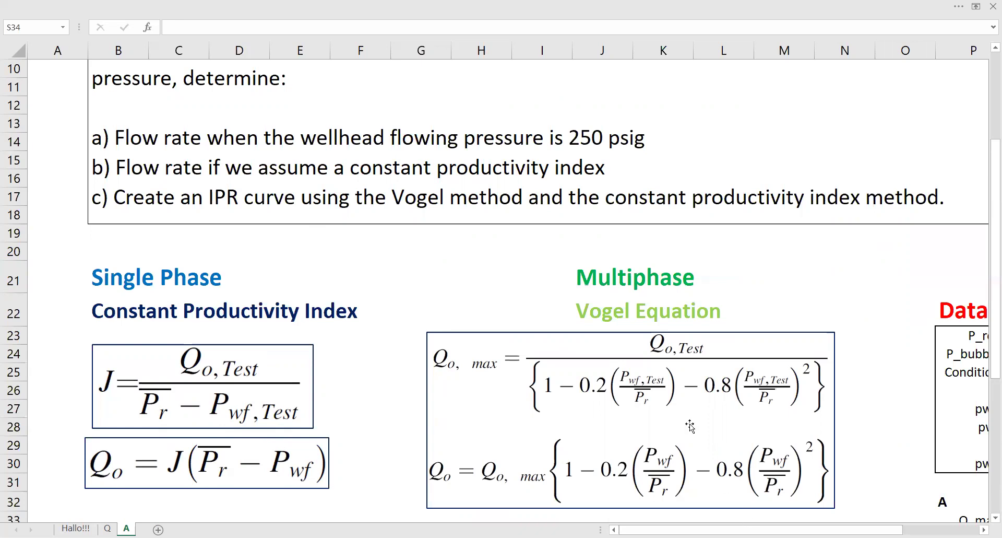
left_click_drag(532, 298, 720, 311)
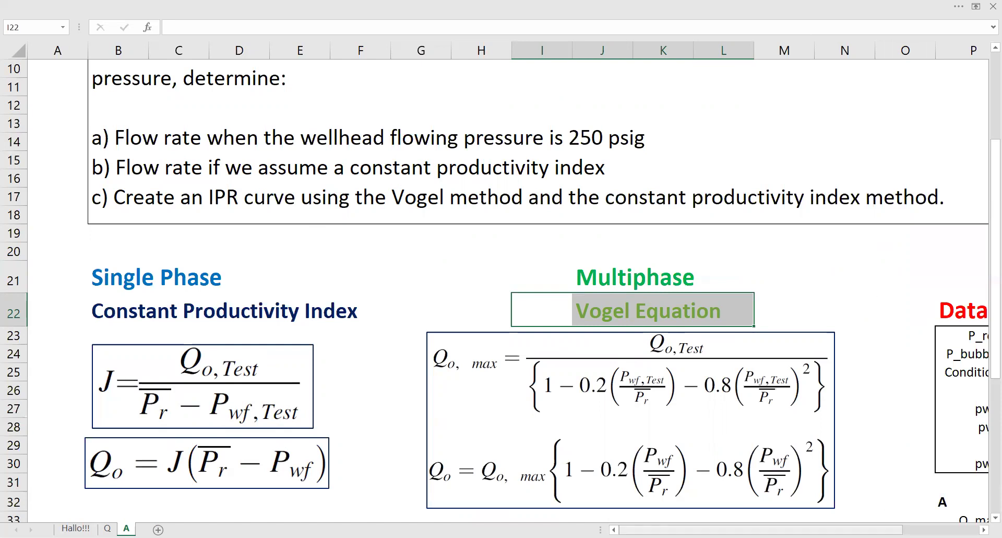
left_click_drag(757, 530, 832, 529)
scroll(884, 453, "down", 2)
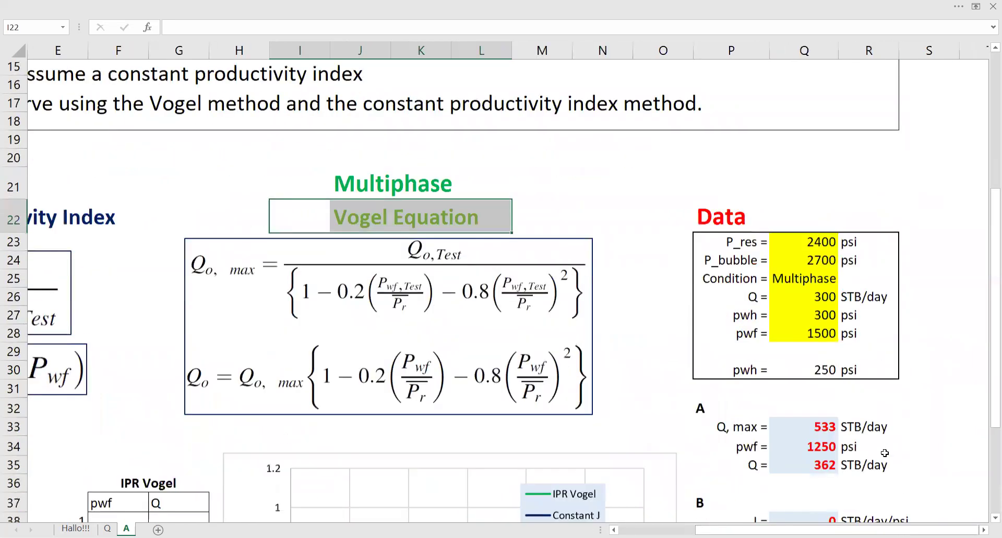
scroll(885, 453, "down", 2)
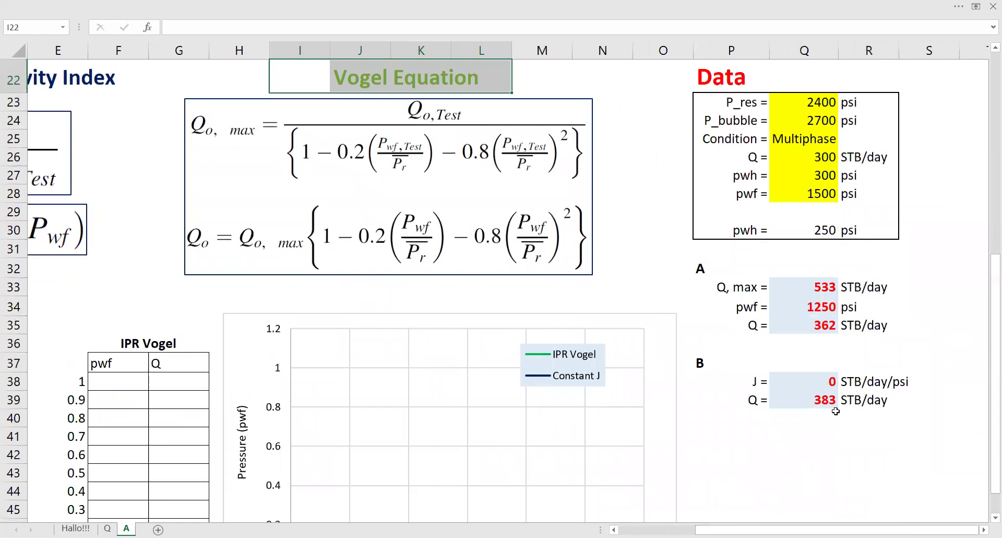
- Replace part B's J in Q38 with =Q26/(Q23-Q28), giving 0.3 STB/day/psi
left_click(812, 377)
key("Delete")
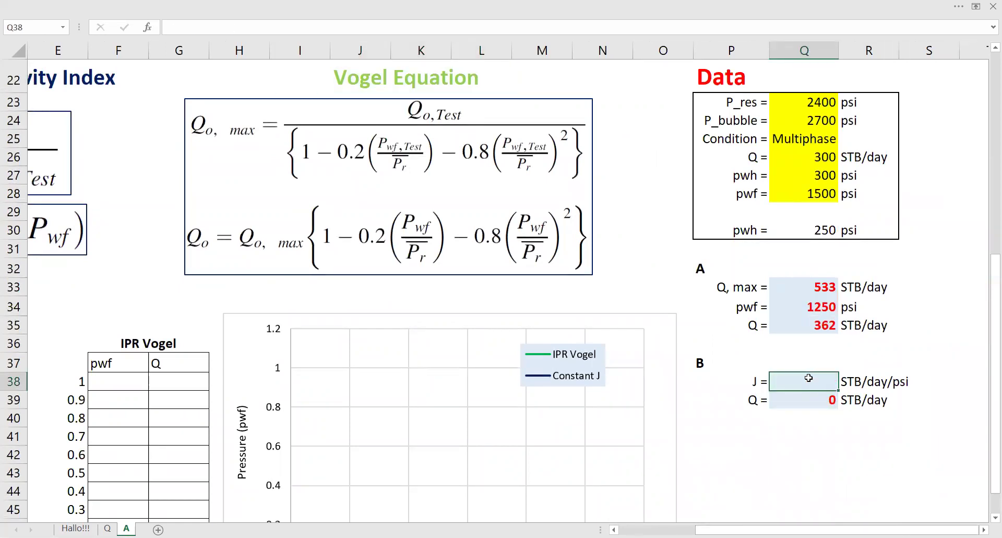
type("=")
scroll(242, 167, "left", 4)
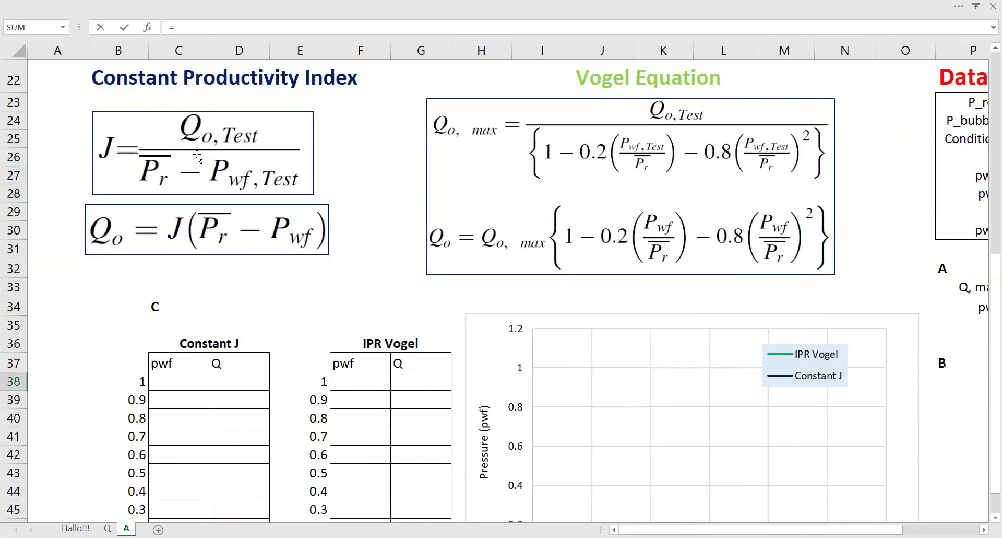
scroll(243, 167, "right", 4)
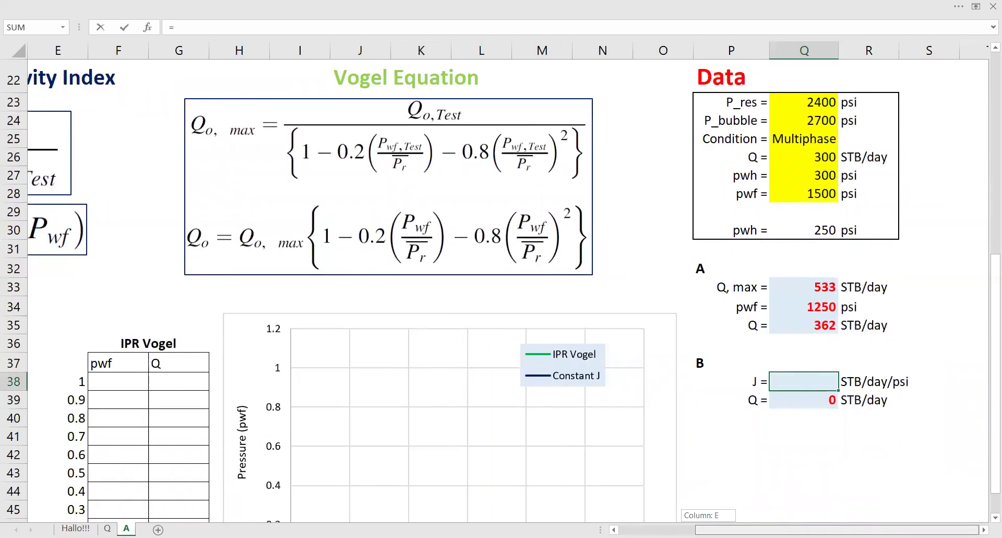
left_click(799, 157)
type("/(")
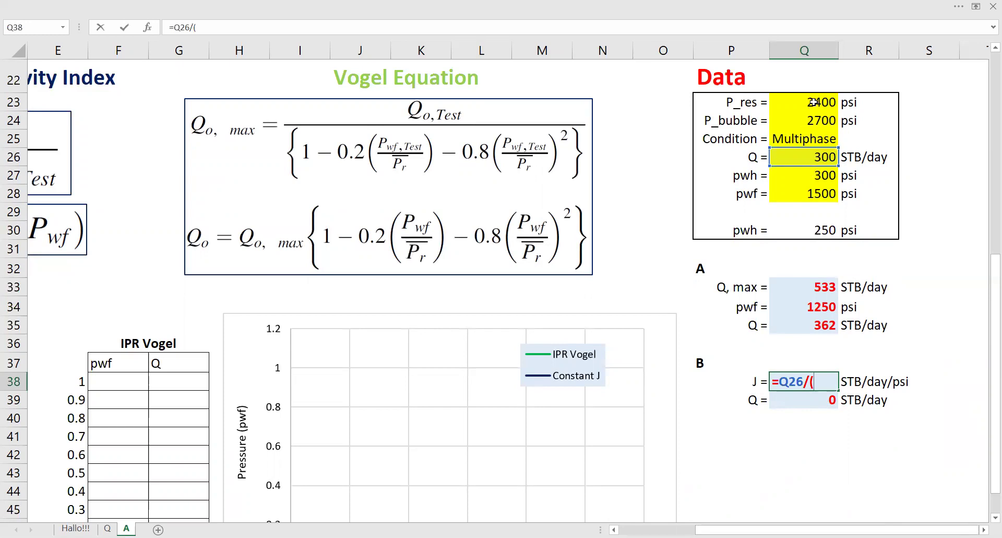
left_click(813, 111)
type("-")
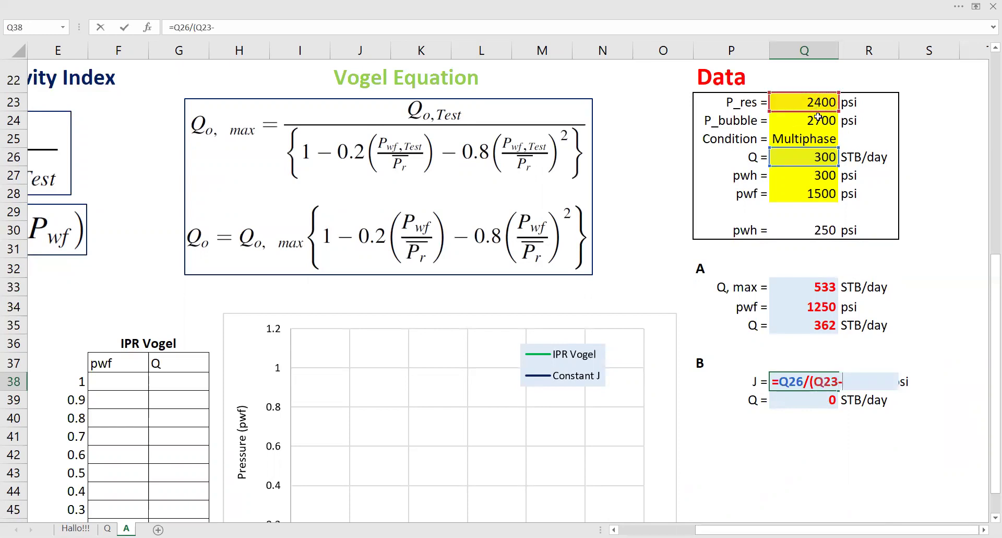
left_click(816, 192)
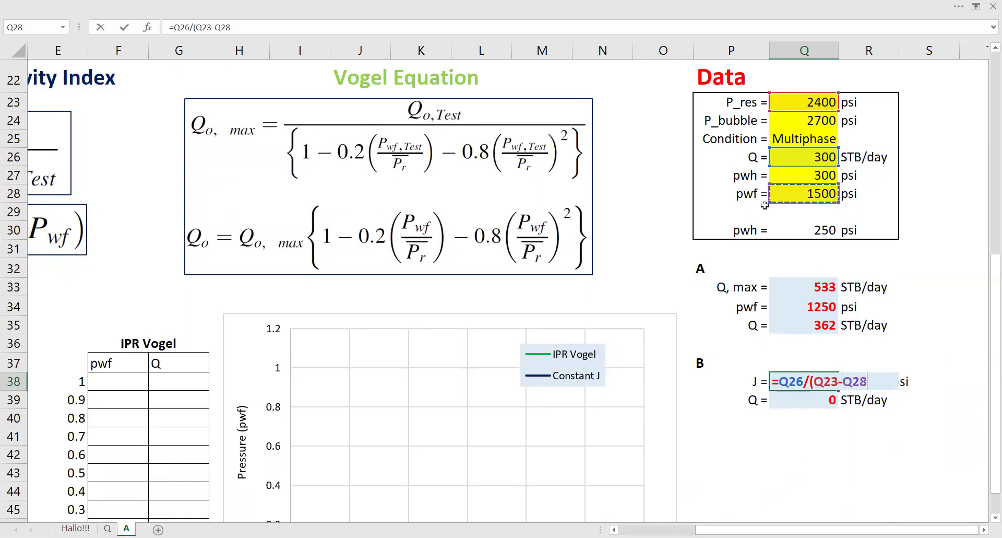
type(")")
key("Return")
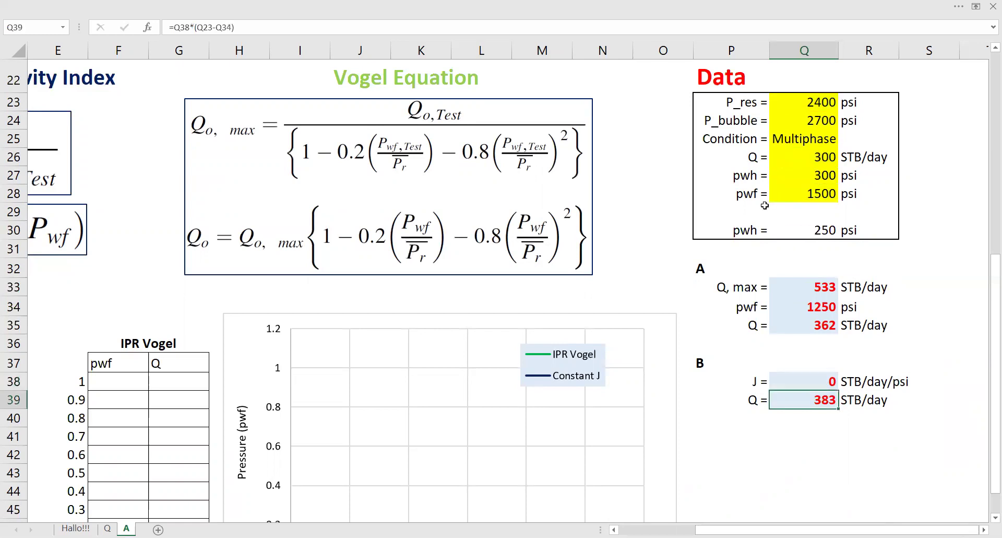
left_click(812, 382)
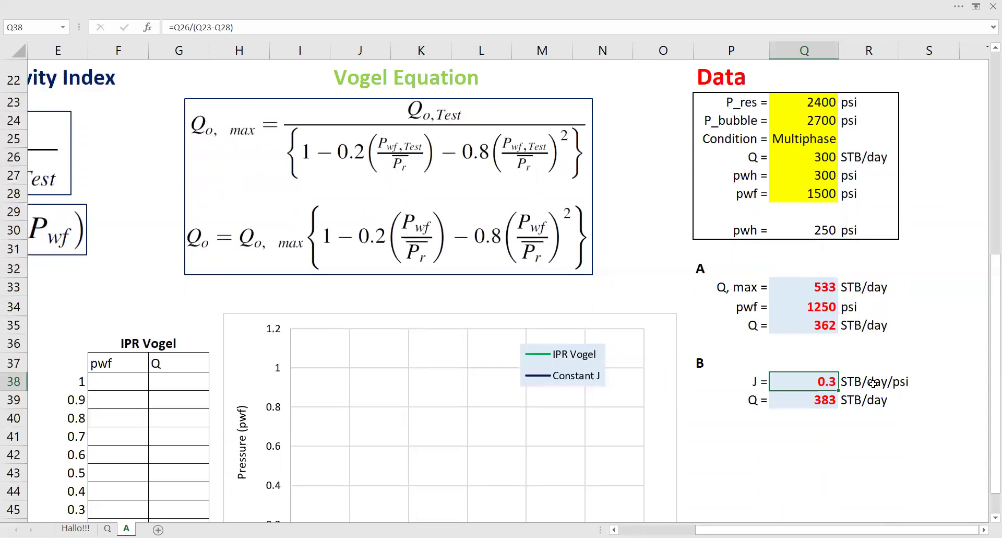
- Clear part B's old flow rate in Q39 and recheck the J formula
left_click(831, 395)
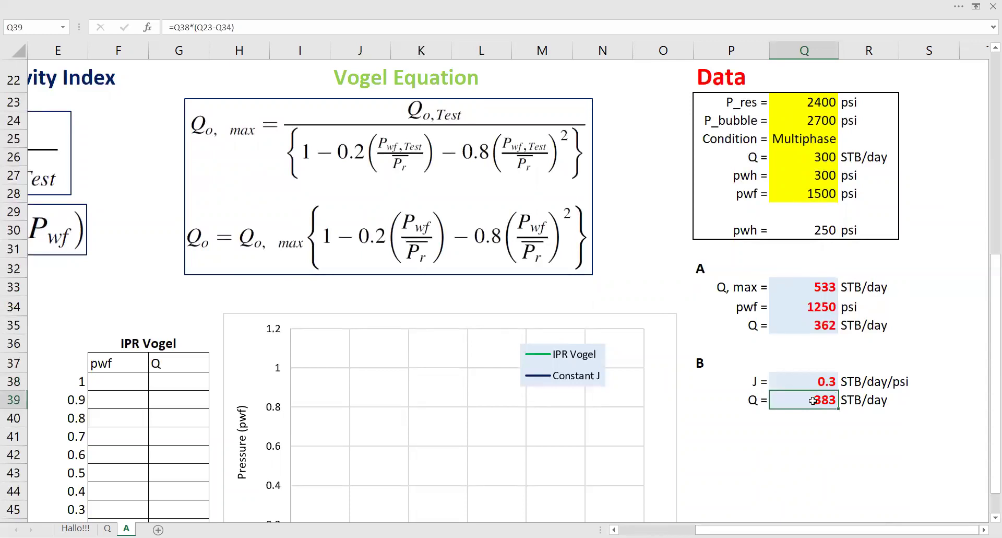
key("Delete")
left_click(802, 377)
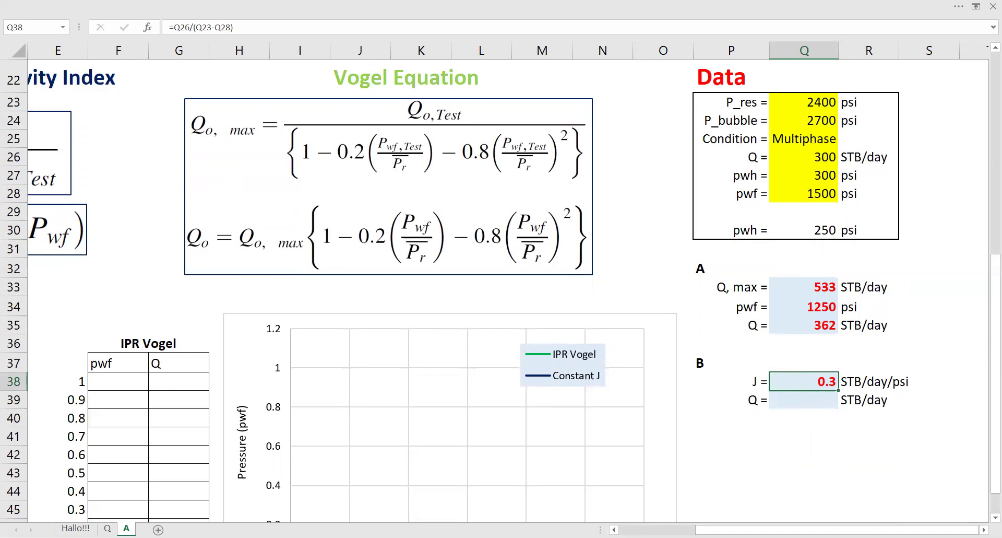
scroll(501, 287, "left", 2)
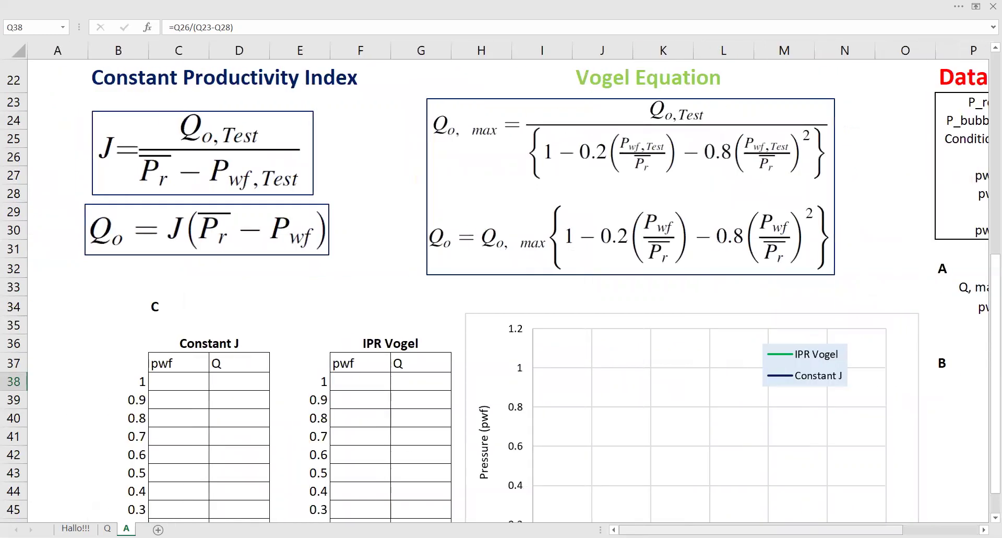
- Copy the Qo = J(Pr − Pwf) equation picture and paste it below part B
left_click(285, 245)
key("ctrl+c")
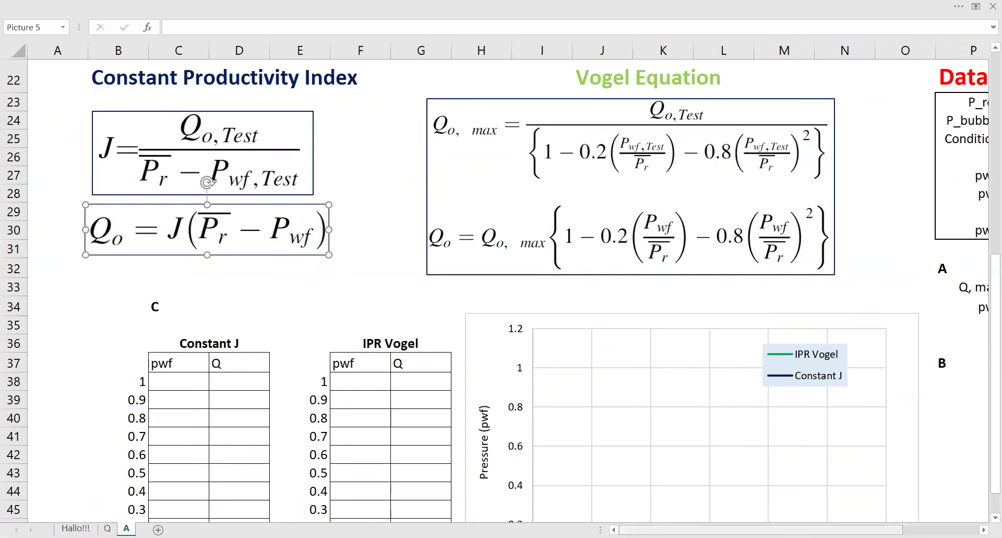
scroll(501, 287, "right", 2)
left_click(750, 438)
key("ctrl+v")
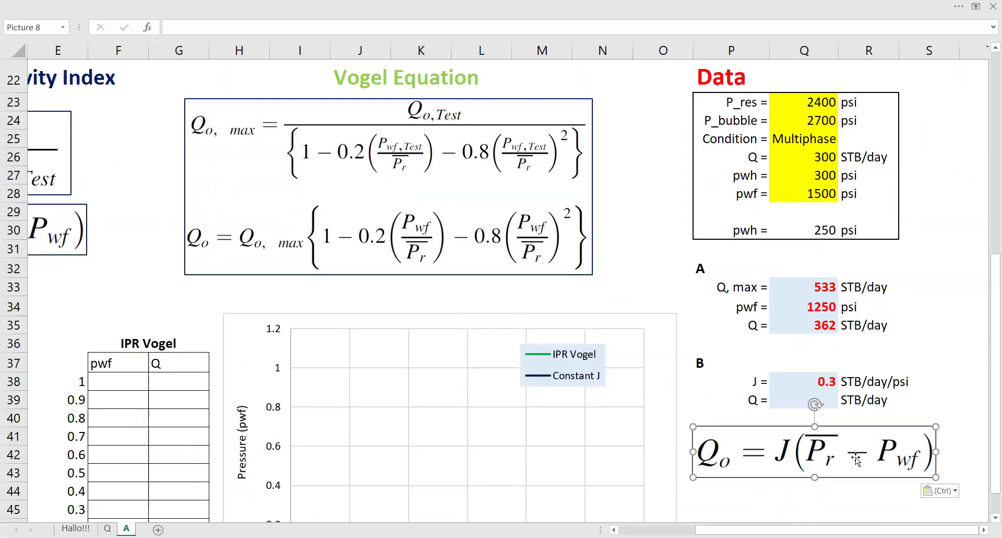
- Enter =Q38*(Q23-Q34) in Q39, returning part B's flow rate of 383 STB/day
left_click(823, 401)
type("=")
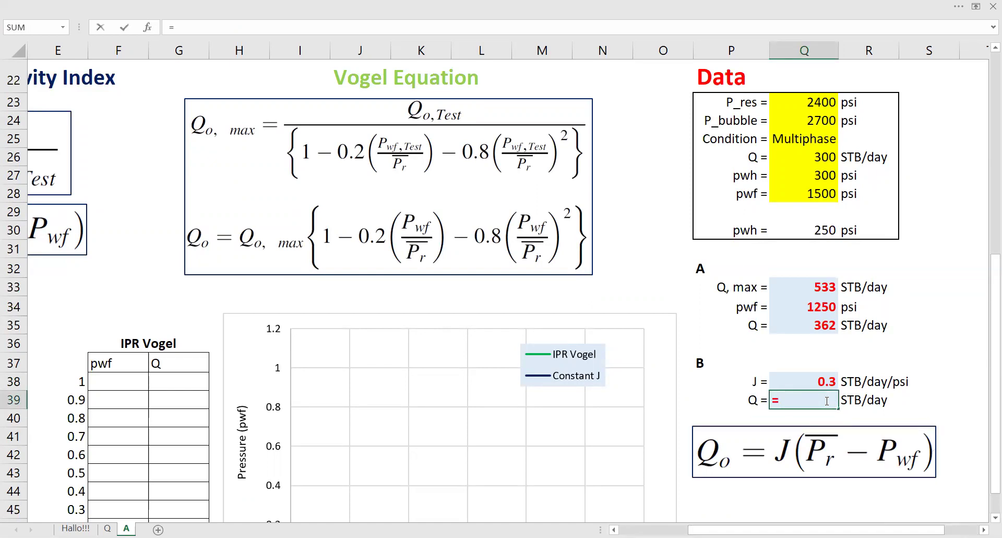
left_click(816, 386)
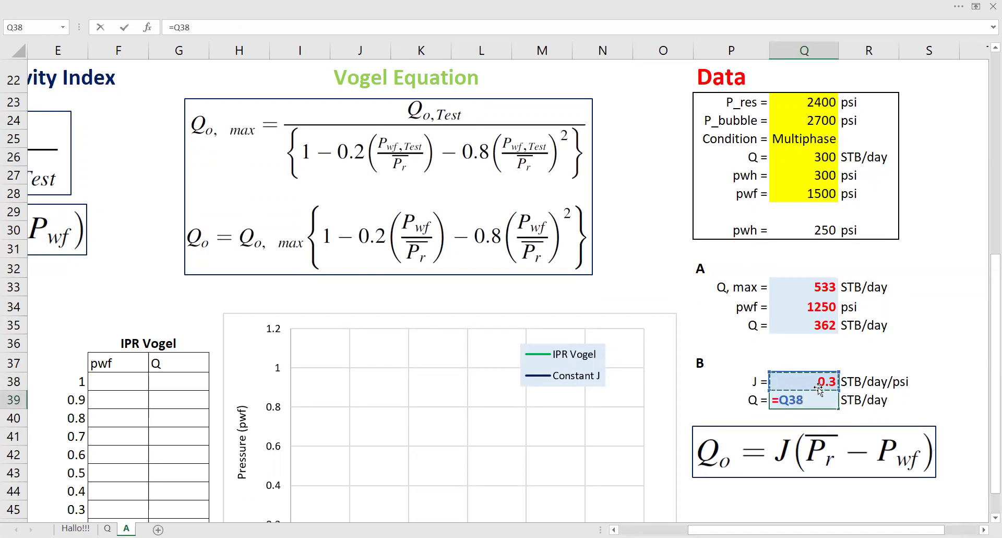
type("*")
left_click(782, 102)
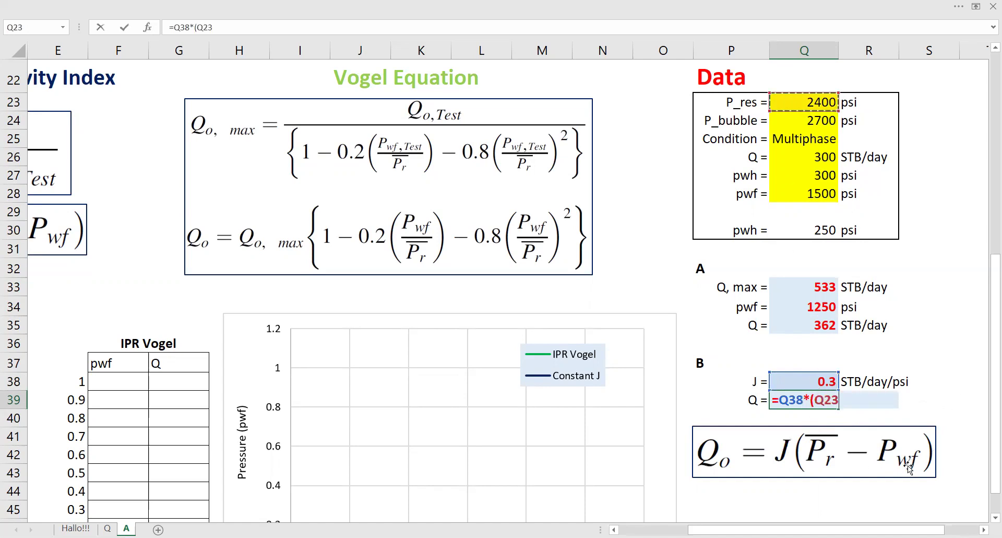
type("-")
left_click(827, 309)
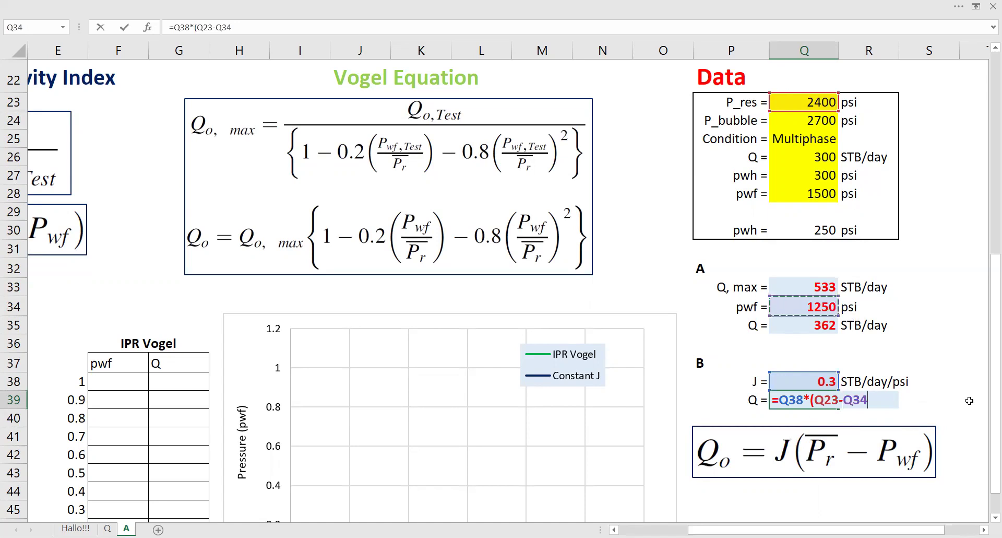
type(")")
key("Return")
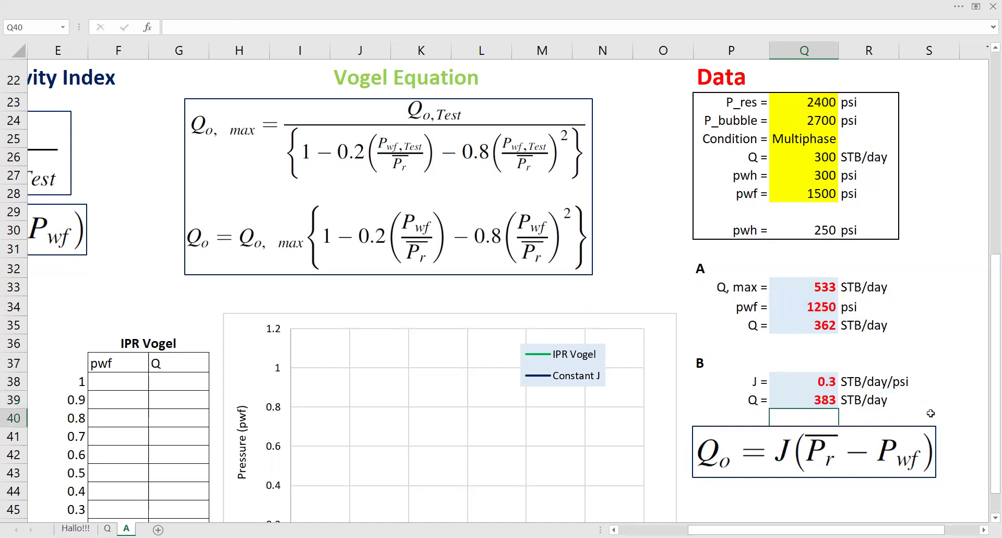
left_click(818, 402)
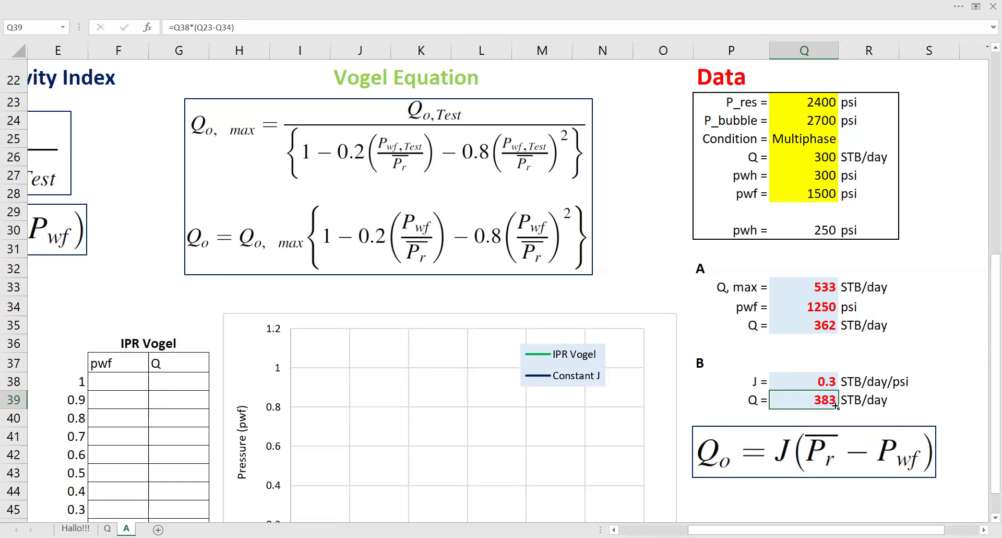
left_click(776, 325)
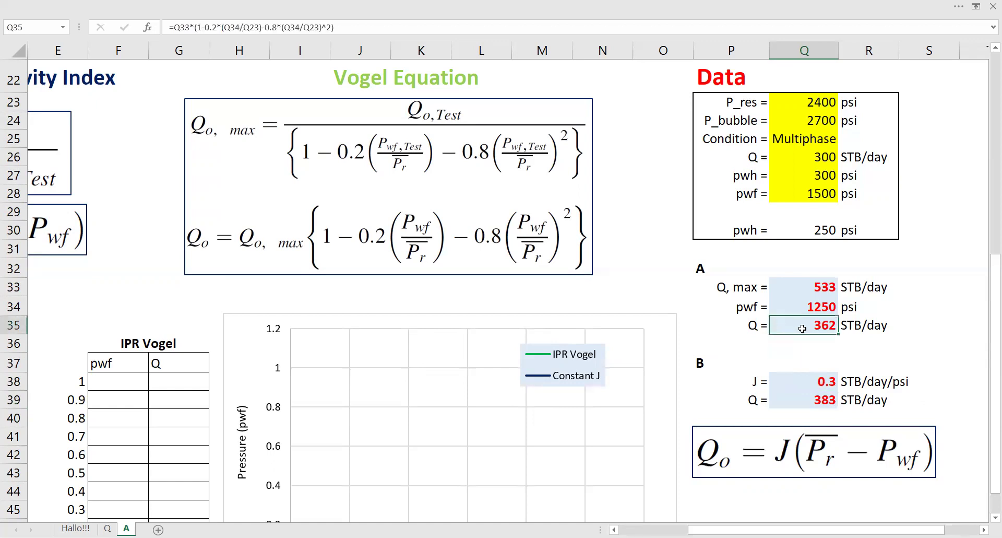
left_click_drag(711, 363, 893, 405)
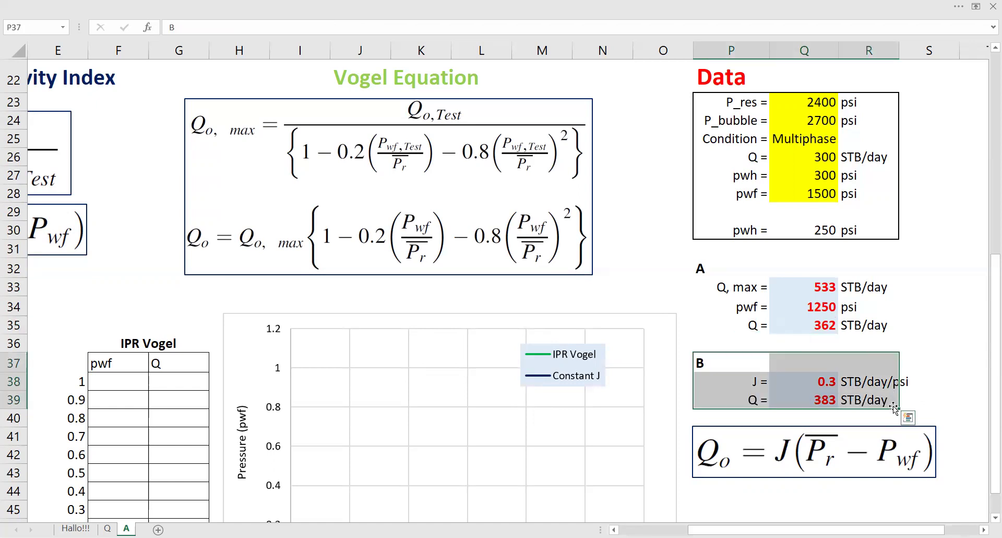
left_click_drag(690, 263, 889, 334)
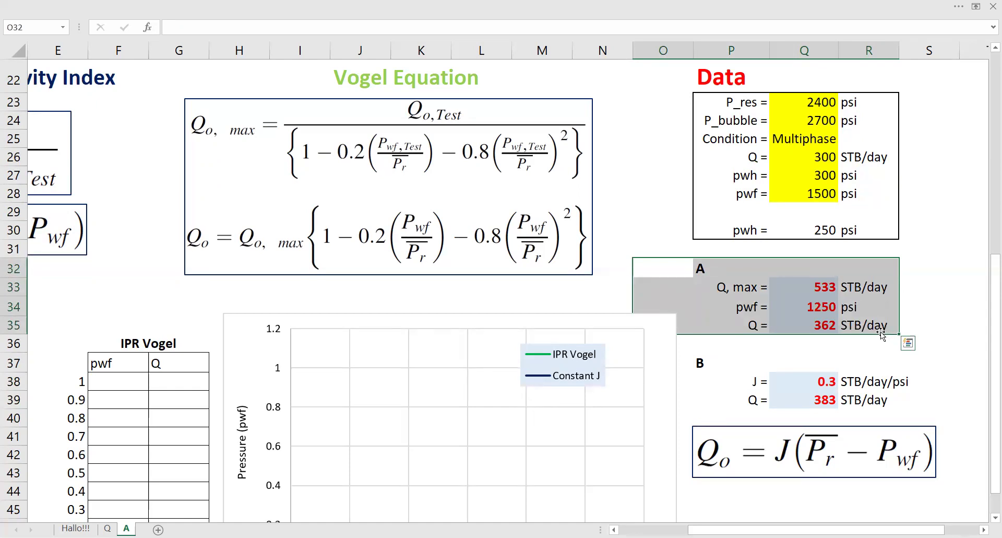
left_click(727, 264)
left_click_drag(727, 265, 865, 326)
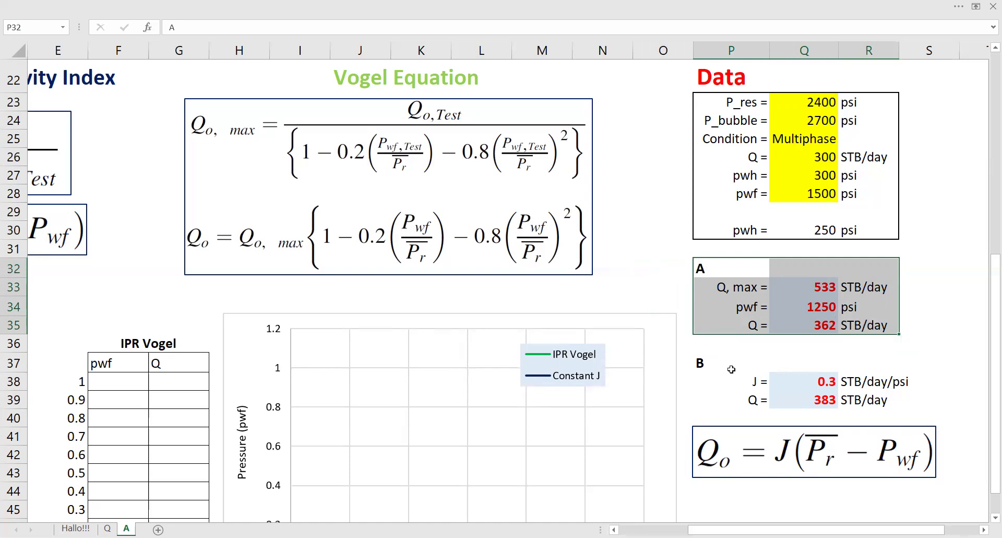
scroll(653, 495, "left", 2)
scroll(380, 305, "up", 2)
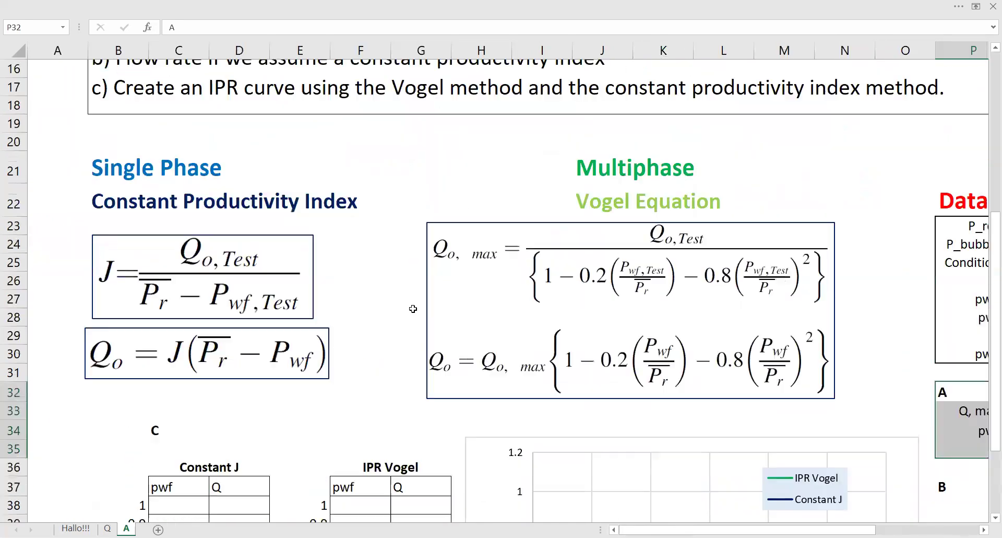
scroll(439, 277, "up", 2)
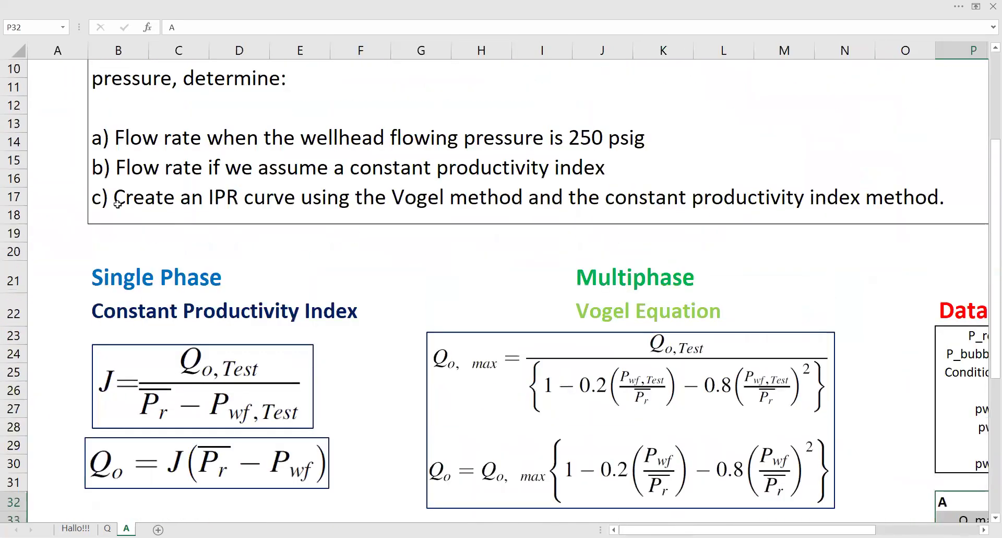
left_click(67, 198)
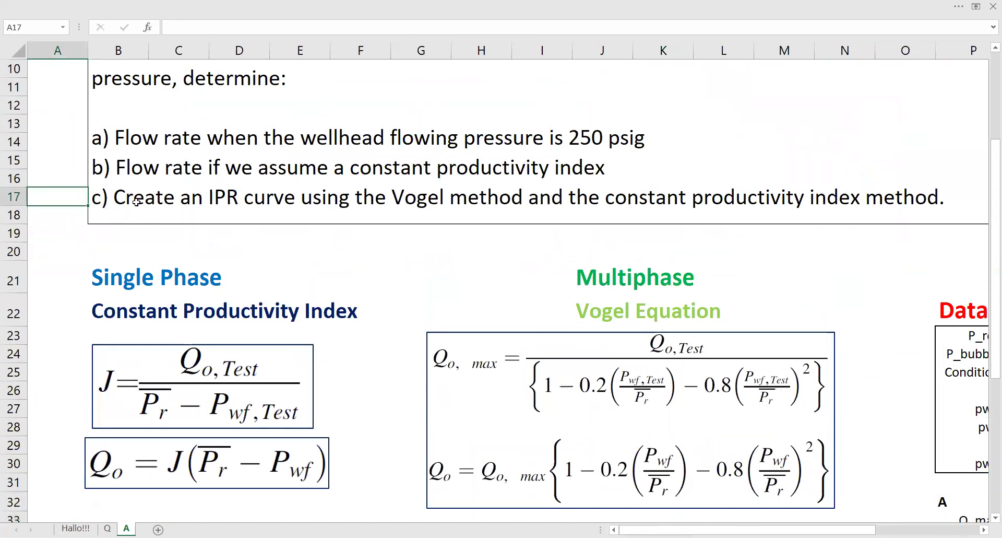